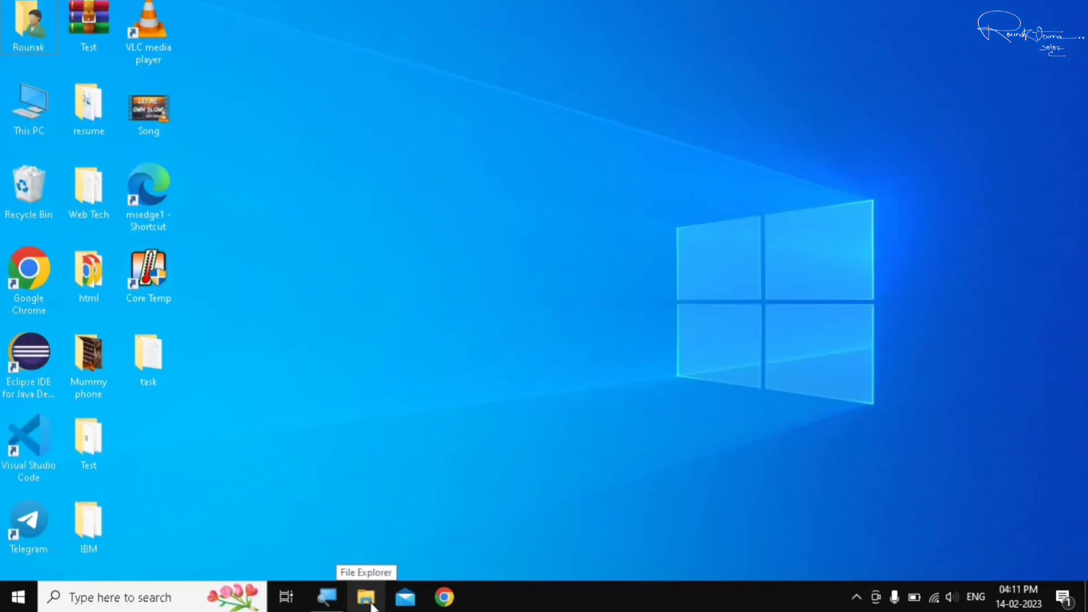
Step: Open the folder C:\Windows\SoftwareDistribution\Download in File Explorer
left_click(372, 606)
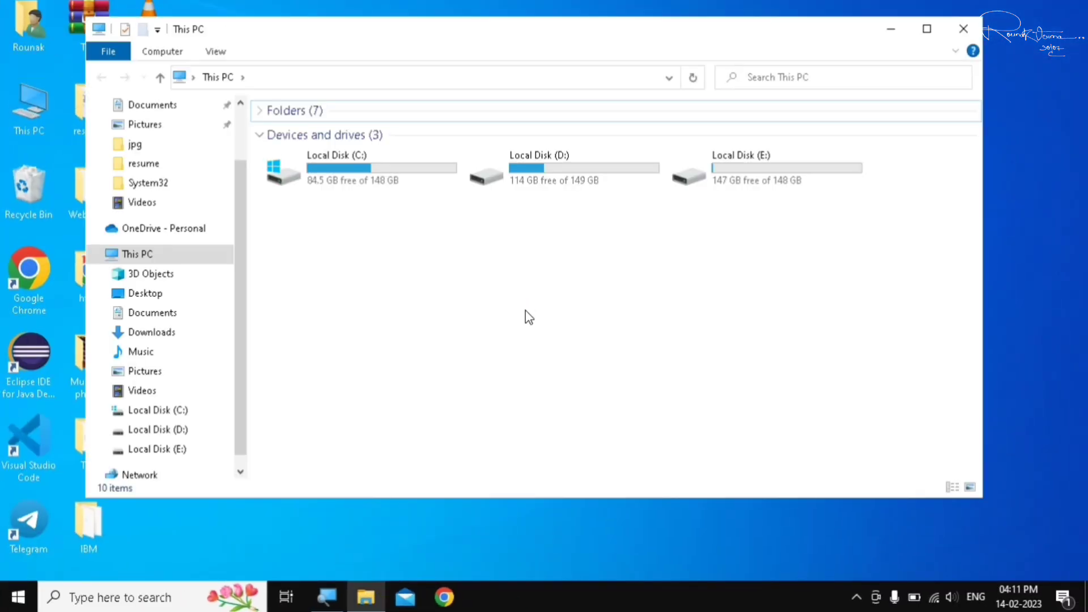
left_click_drag(341, 34, 440, 39)
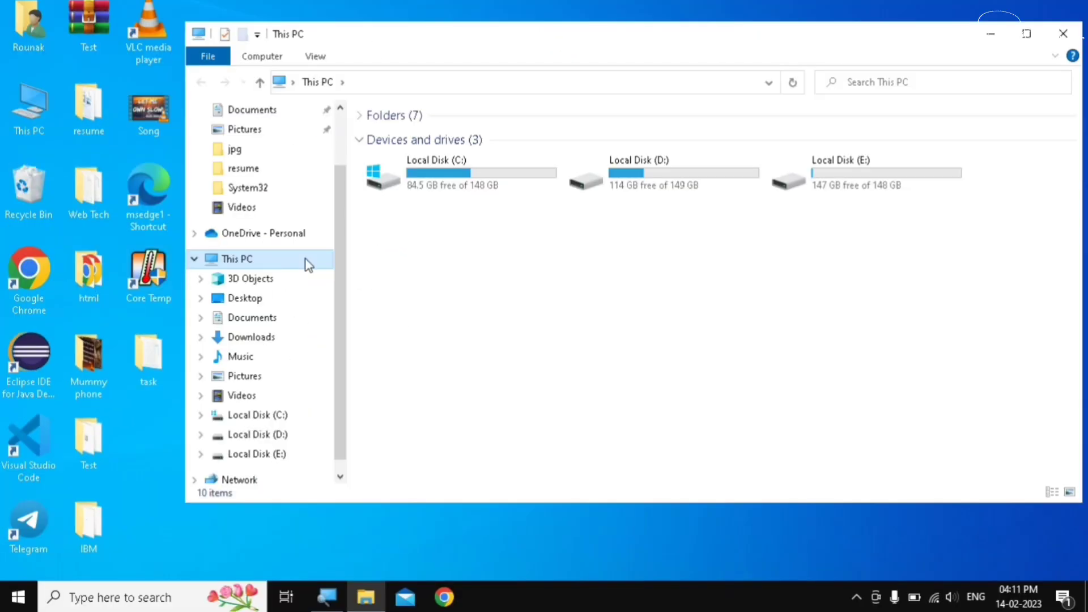
left_click(467, 189)
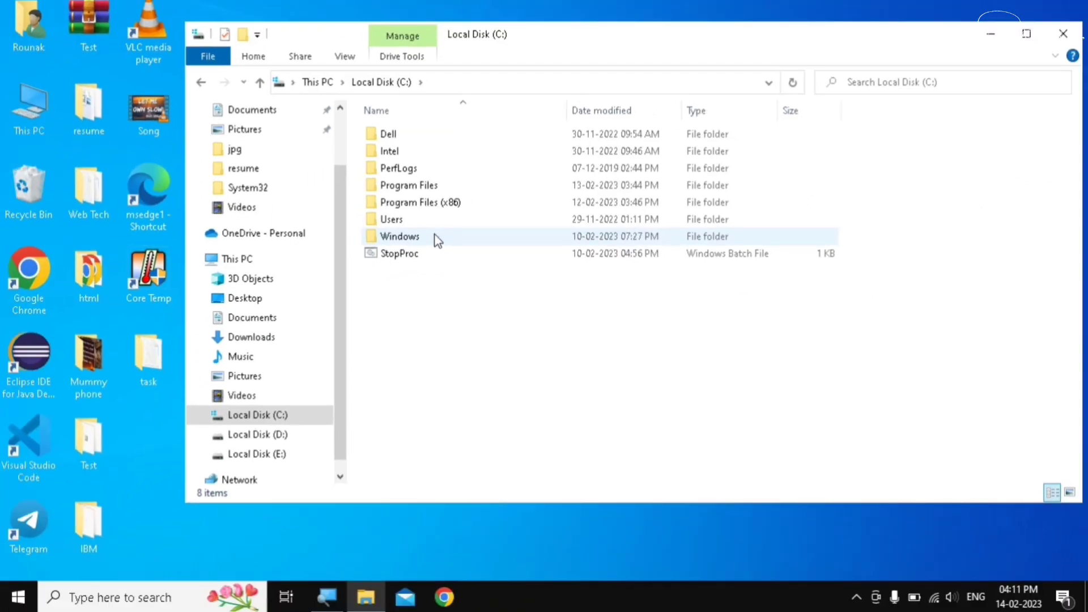
double_click(432, 244)
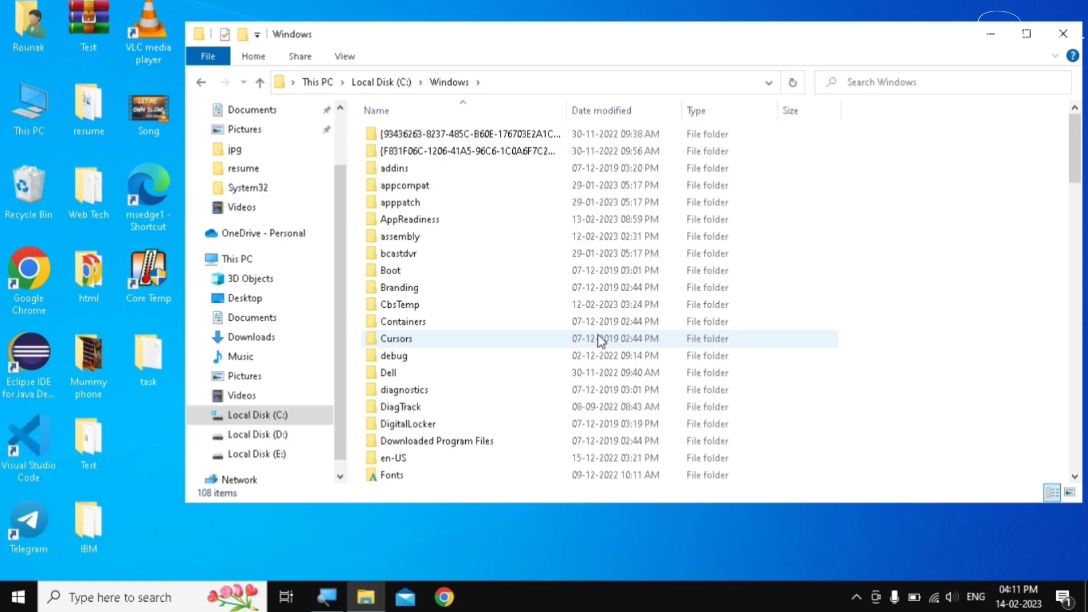
left_click(601, 340)
key("s")
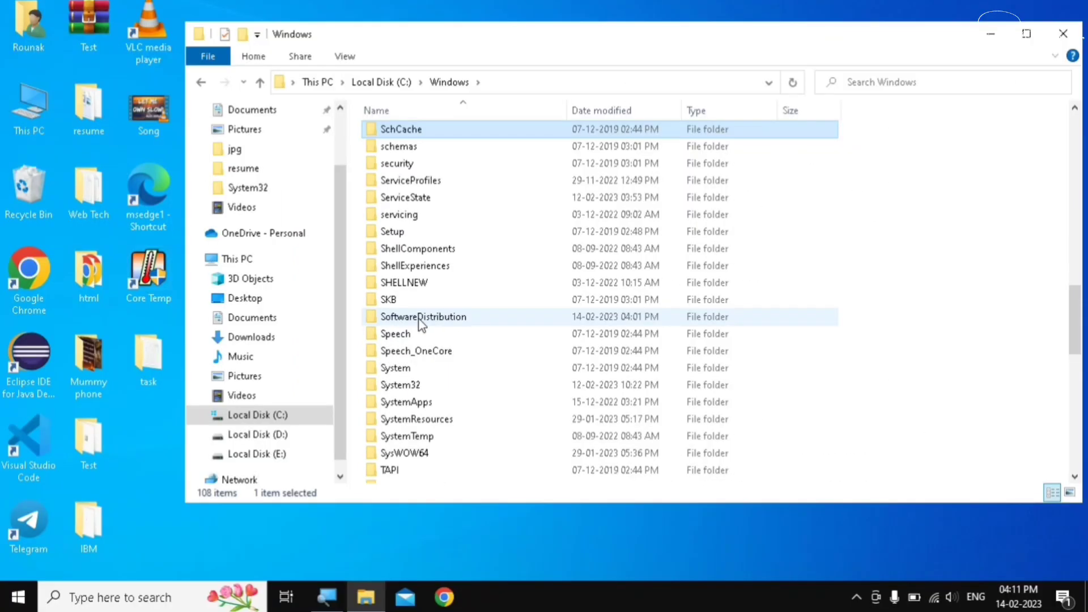
double_click(421, 318)
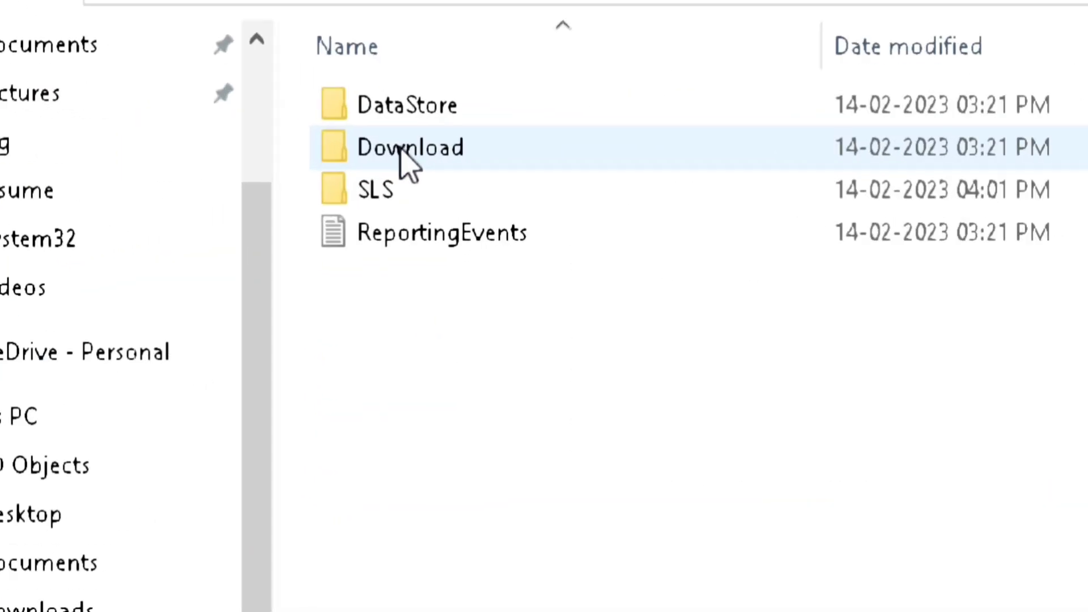
double_click(467, 160)
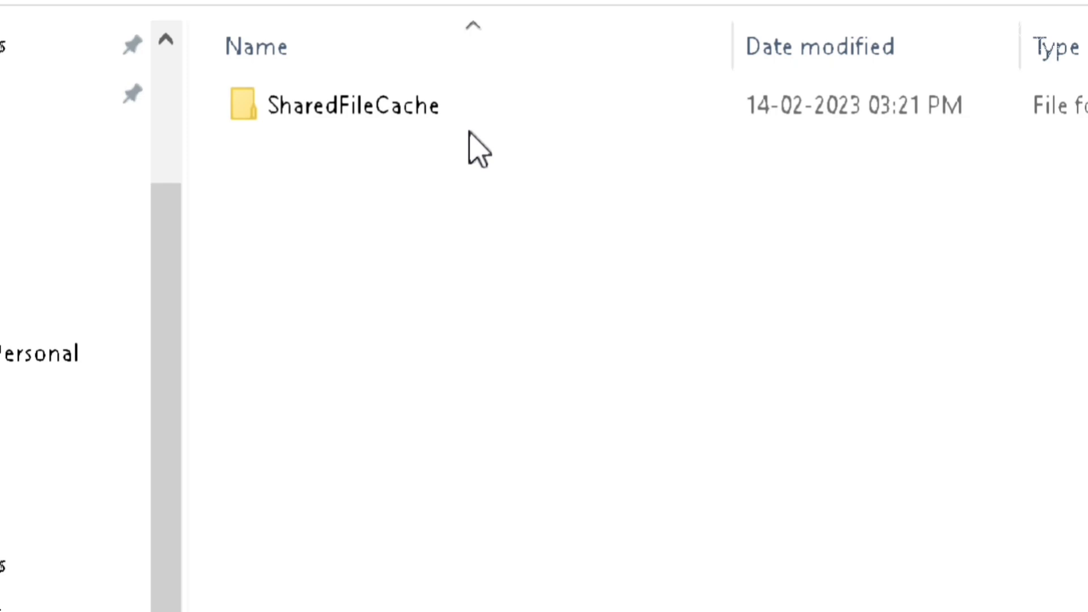
Step: Permanently delete the SharedFileCache folder from Download, granting administrator permission, and close the window
left_click(458, 142)
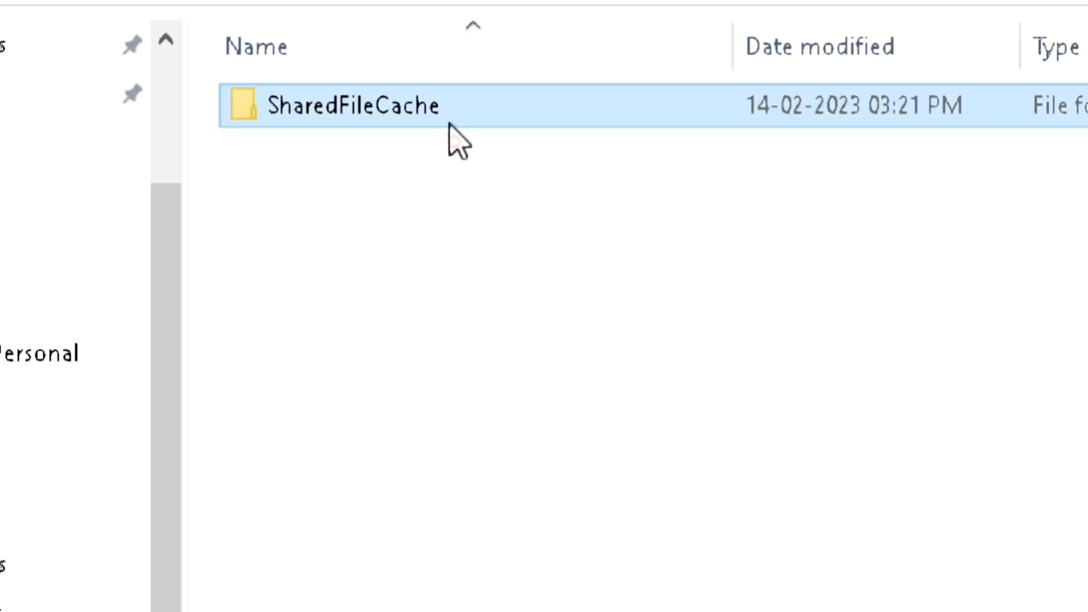
left_click_drag(341, 207, 544, 95)
key("shift+Delete")
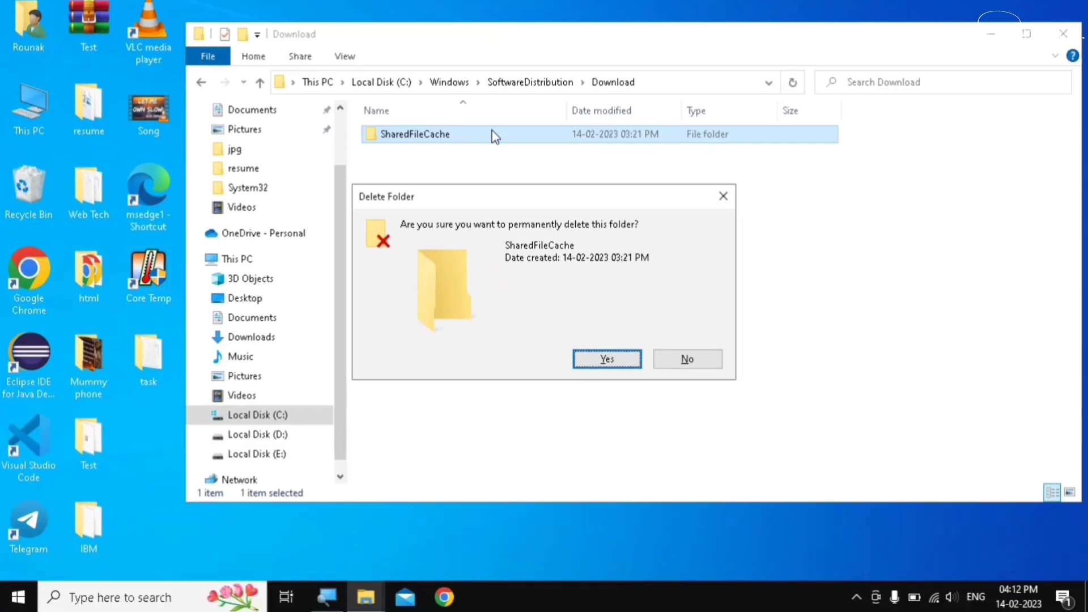
left_click(605, 360)
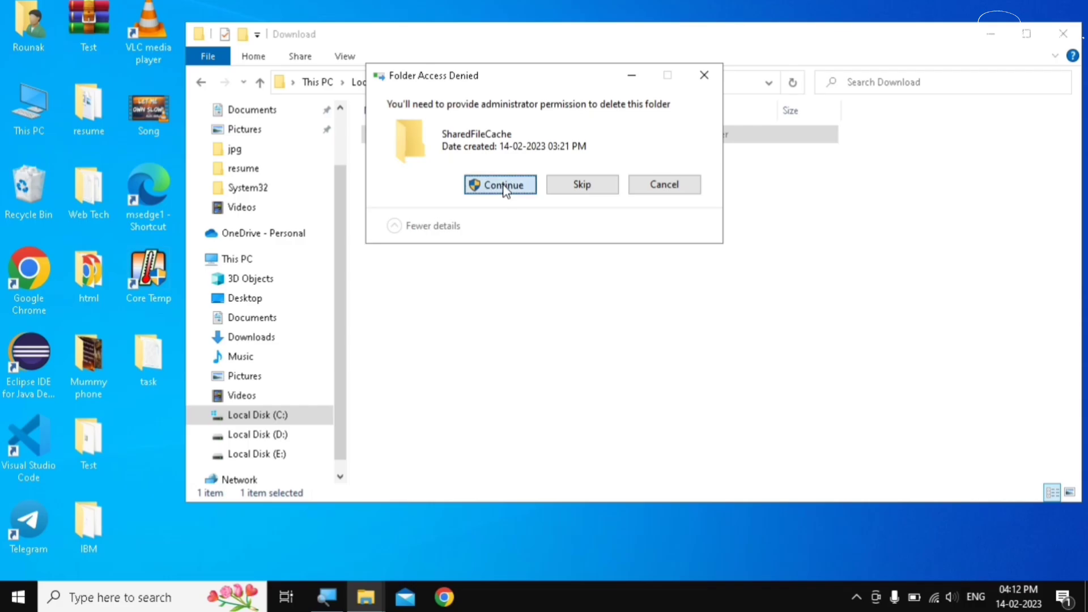
left_click(504, 185)
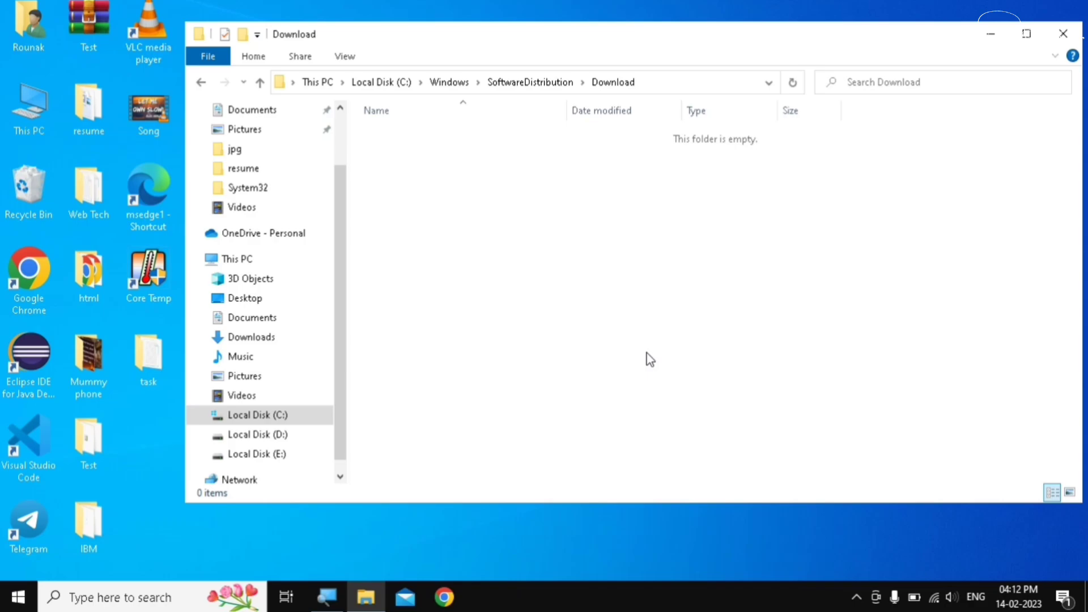
left_click(1064, 35)
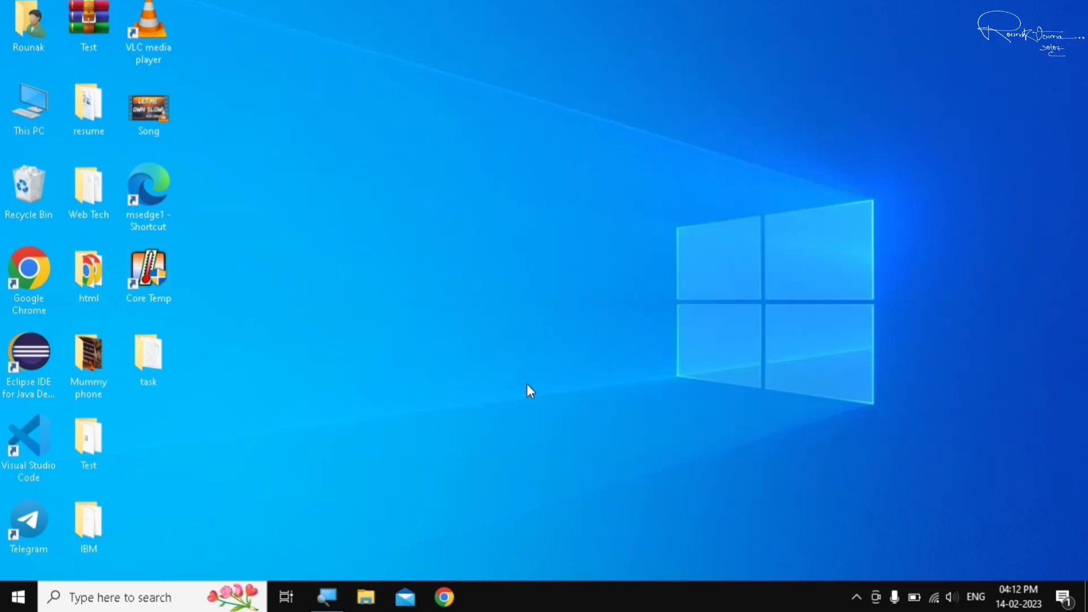
Step: Find and launch the Run app, and use it to open the %temp% folder
key("super")
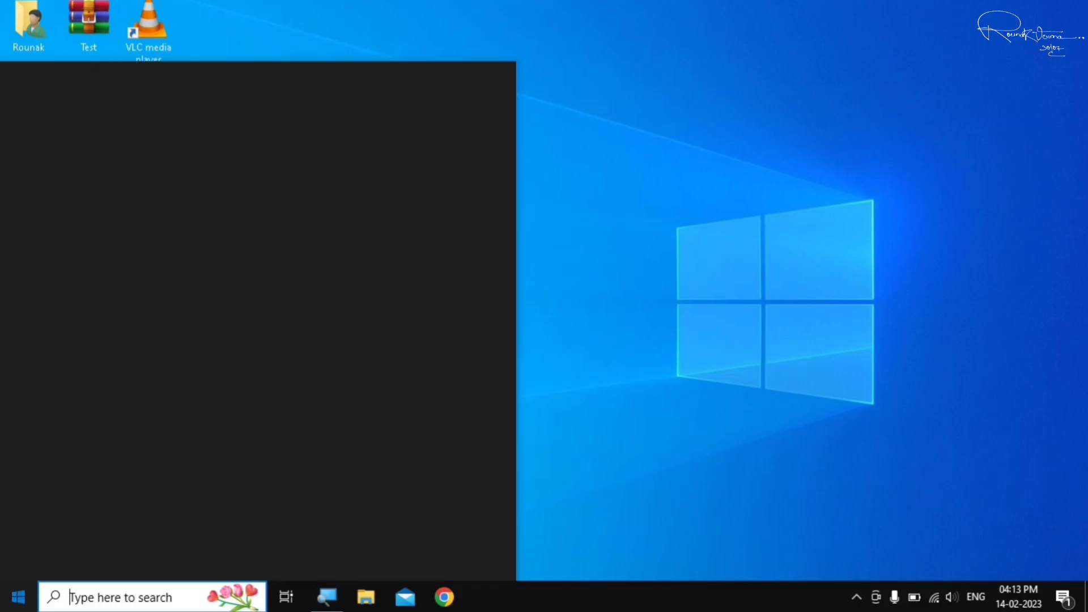
type("run")
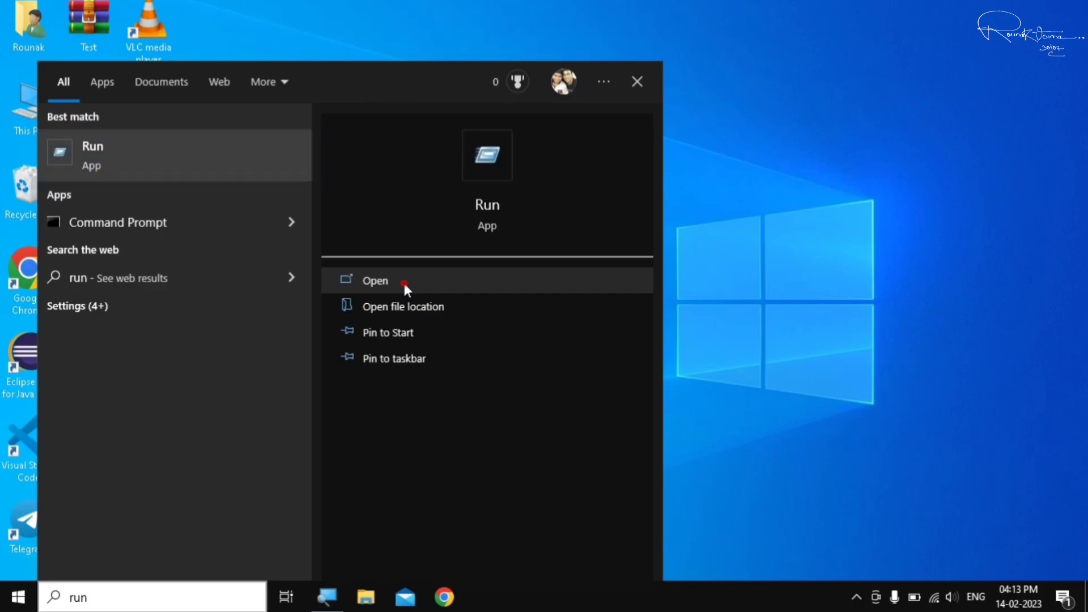
left_click(403, 281)
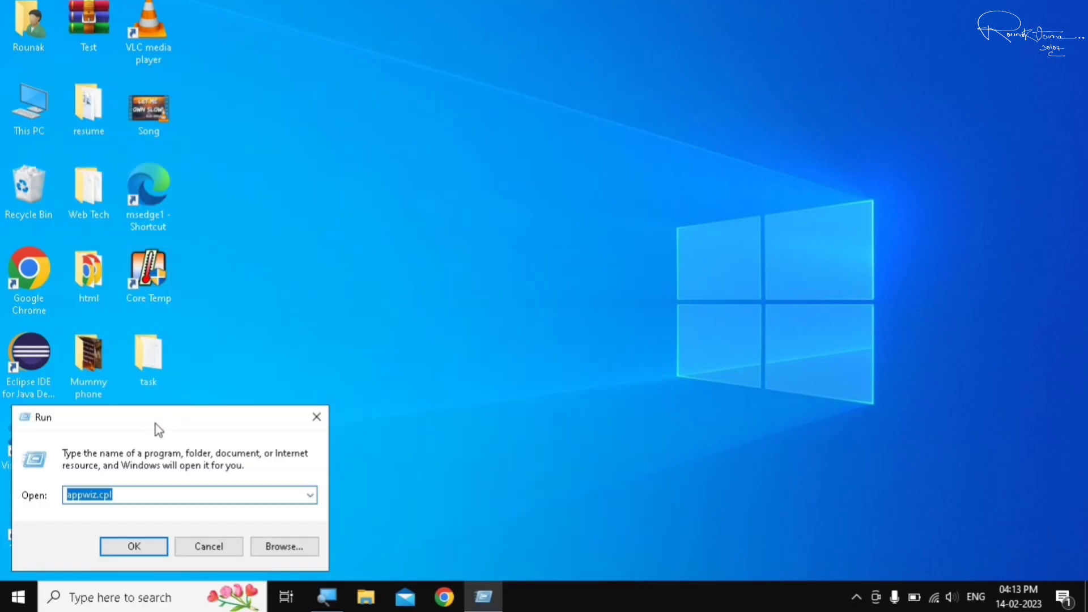
left_click_drag(155, 421, 551, 211)
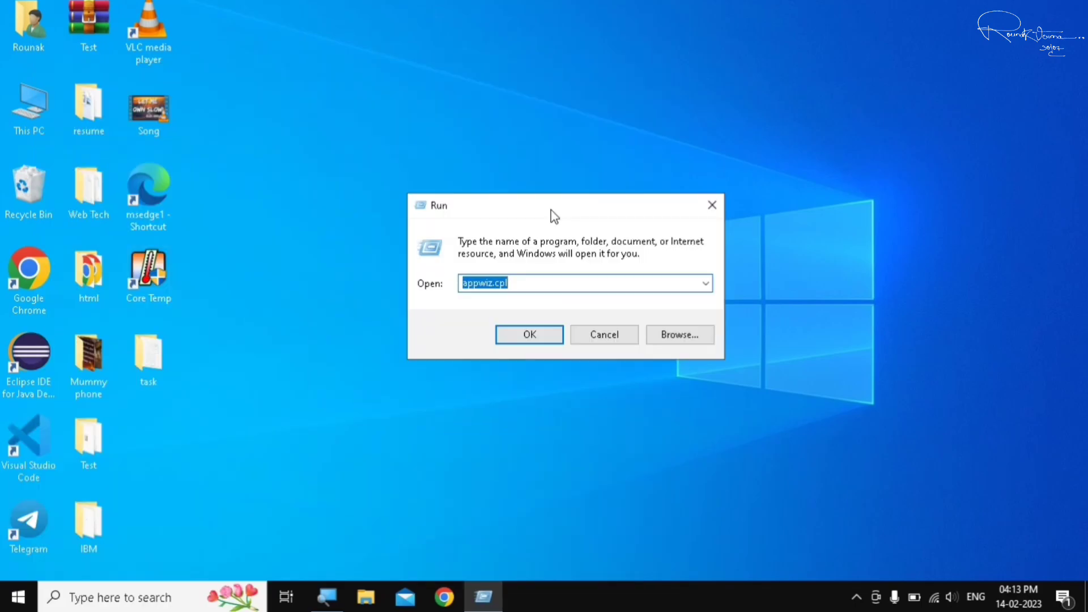
key("BackSpace")
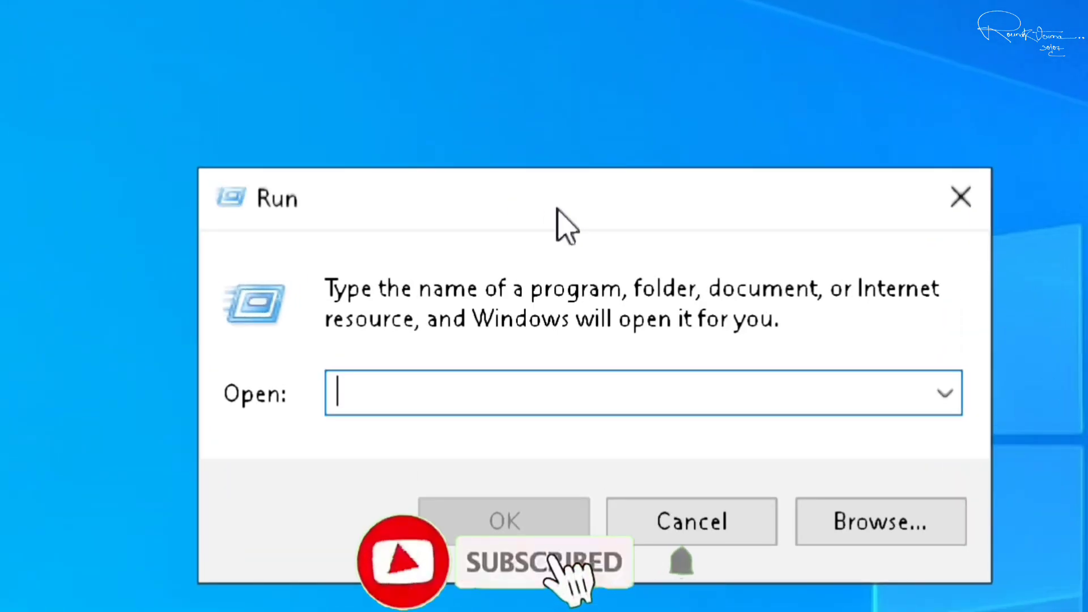
type("%temp")
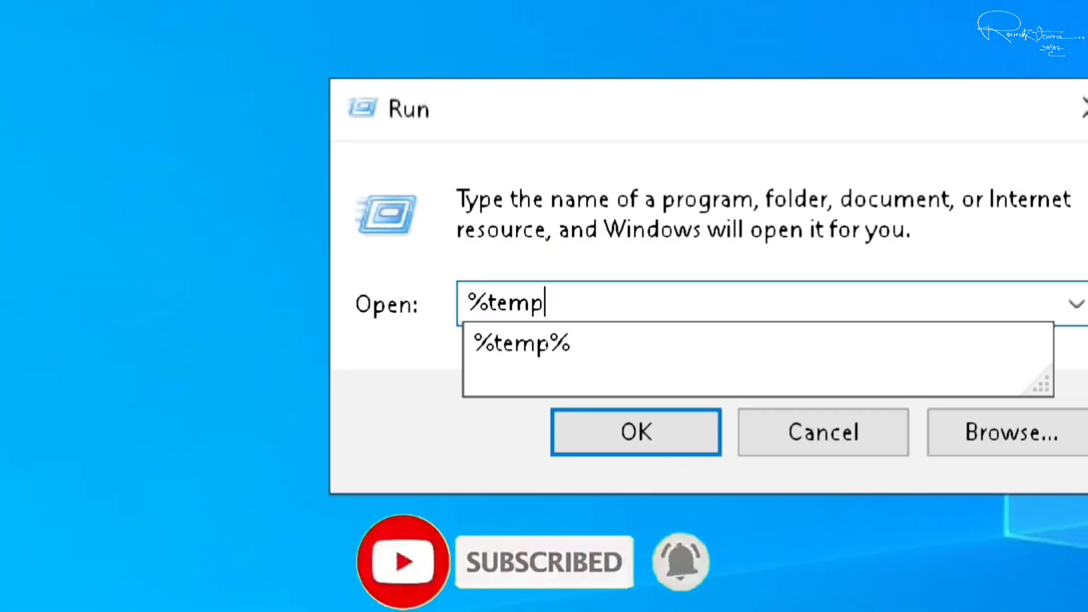
type("%")
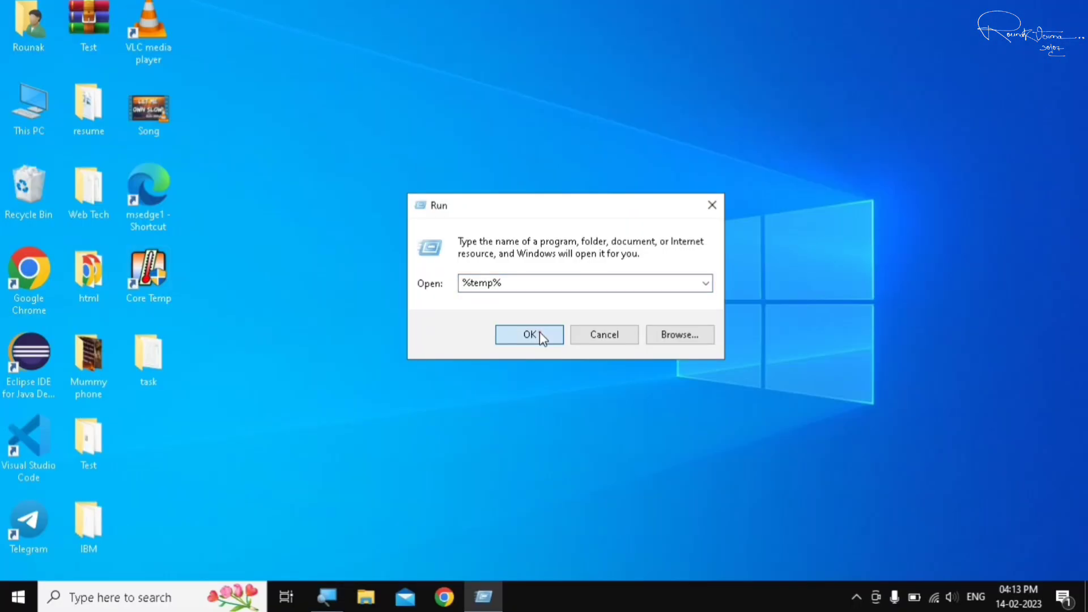
left_click(540, 334)
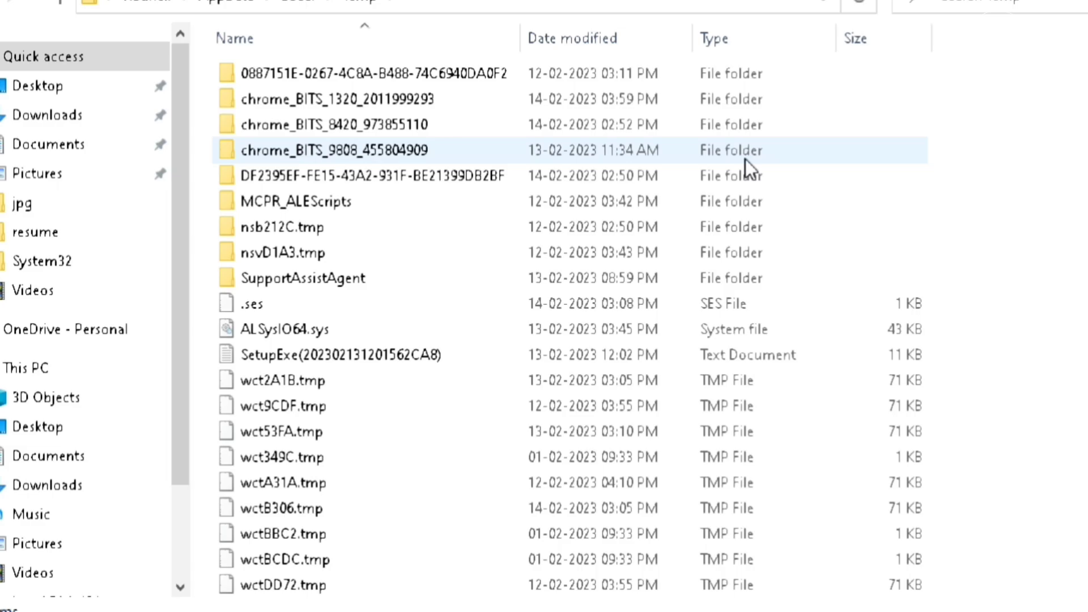
Step: Permanently delete everything in the user's Temp folder, granting administrator permission for all current items, and close the window
left_click_drag(210, 69, 639, 611)
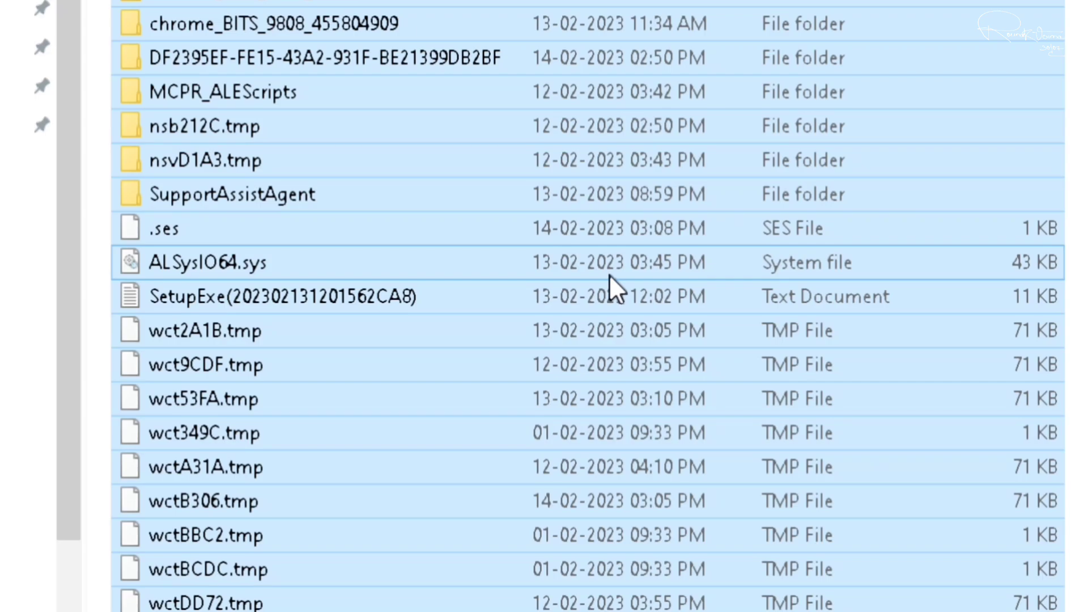
key("shift+Delete")
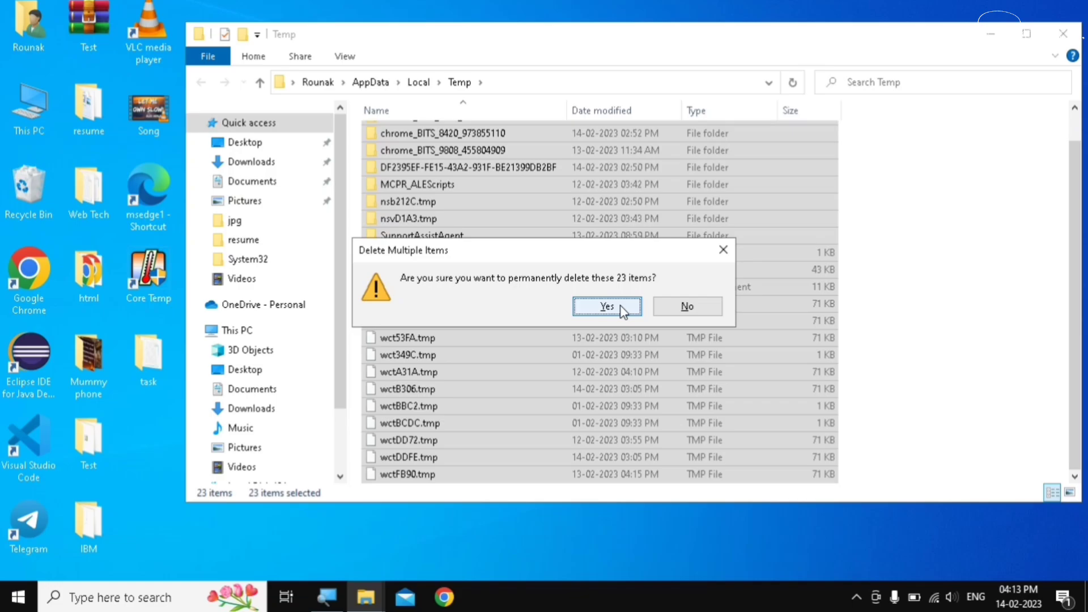
left_click(621, 305)
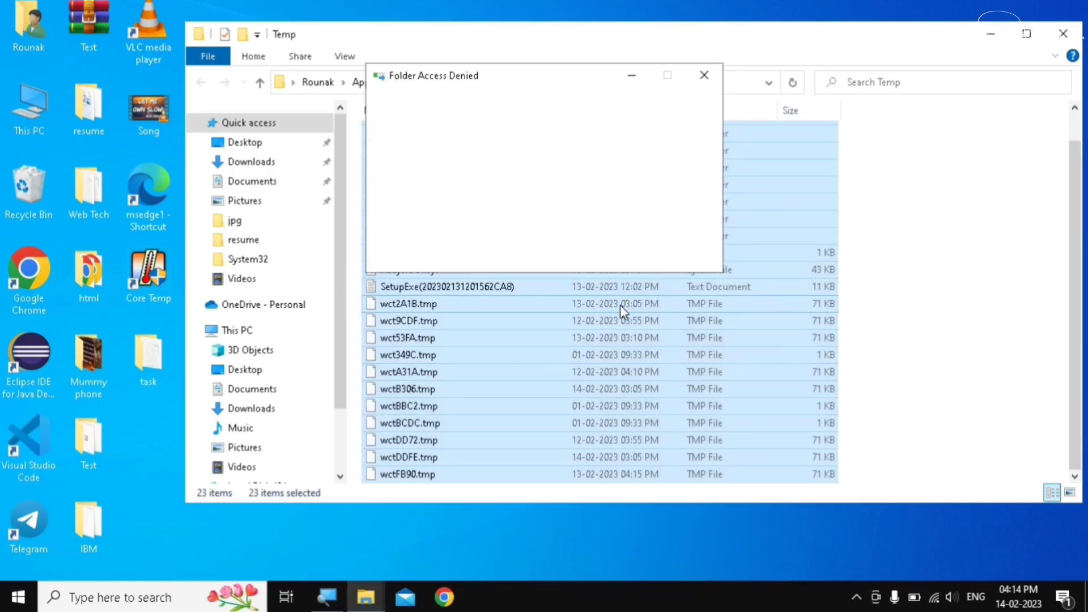
left_click(479, 191)
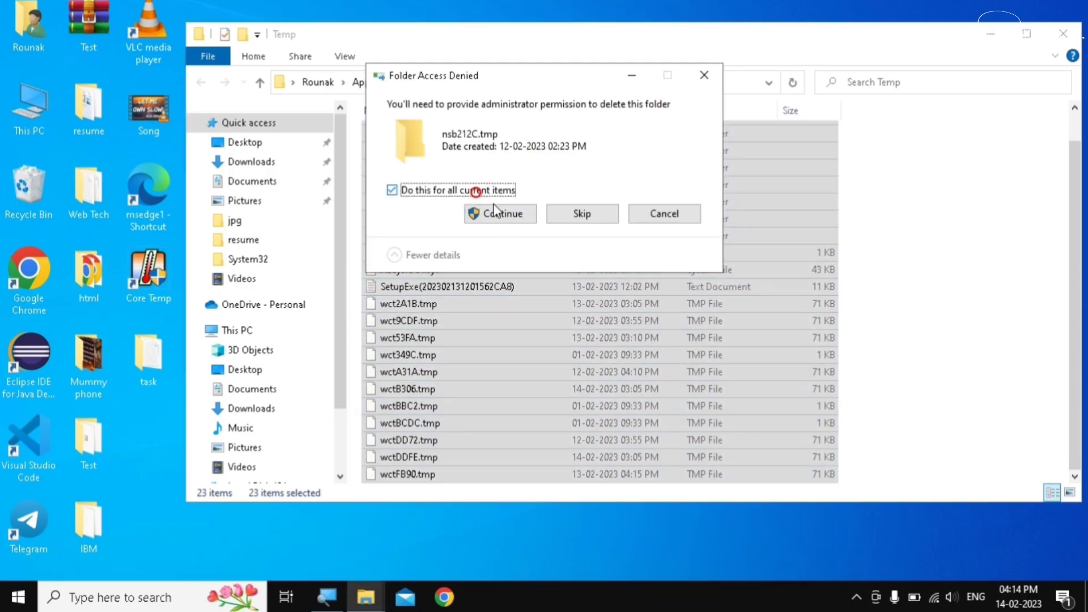
left_click(497, 215)
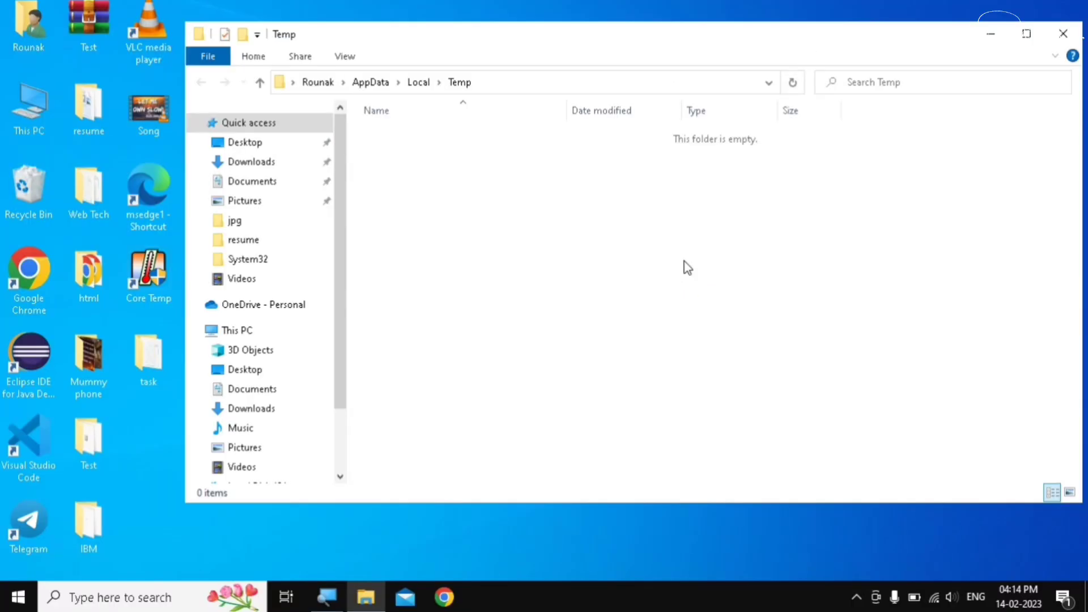
left_click(1063, 33)
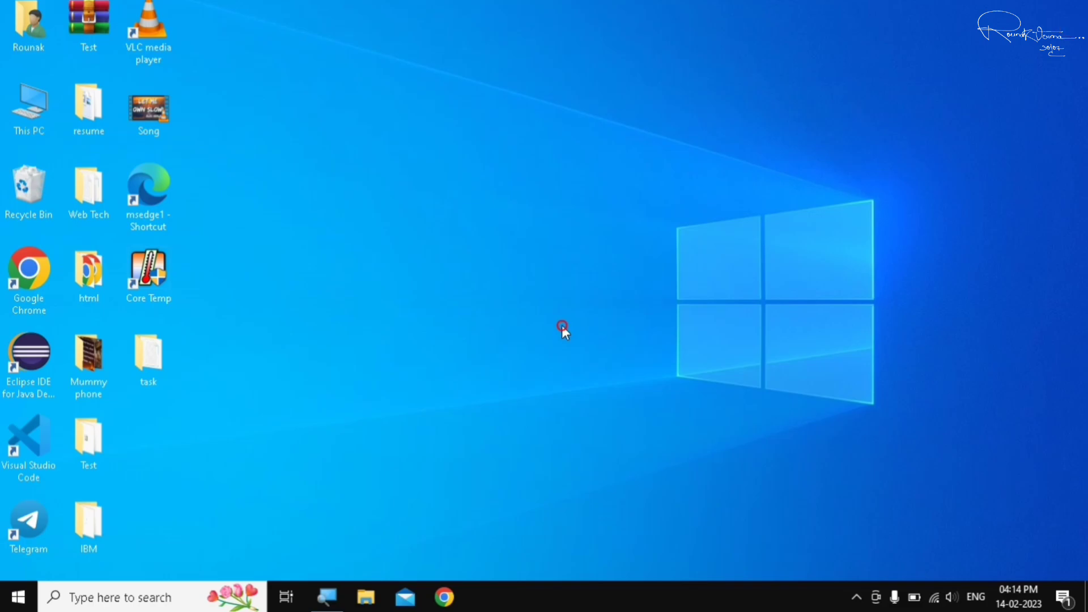
Step: Open the Windows Temp folder by running temp from the Run dialog
key("super+r")
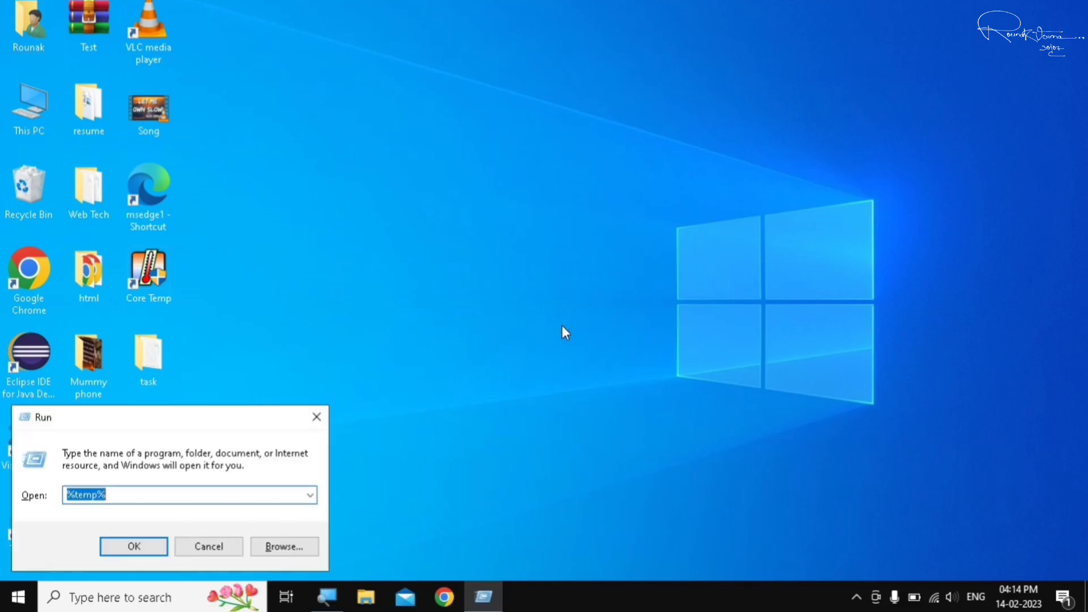
left_click_drag(163, 427, 534, 211)
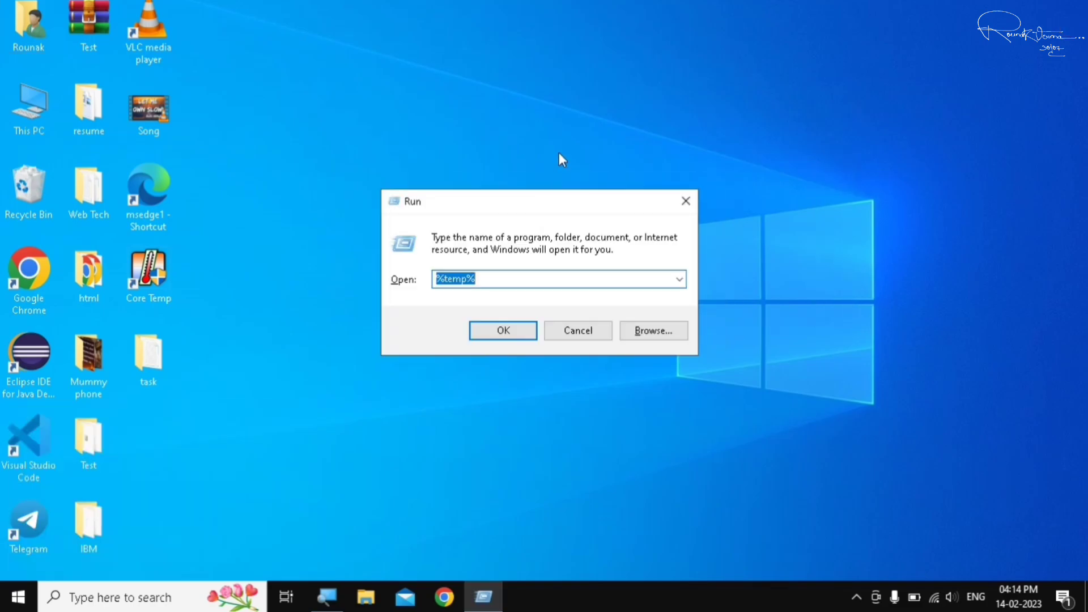
key("BackSpace")
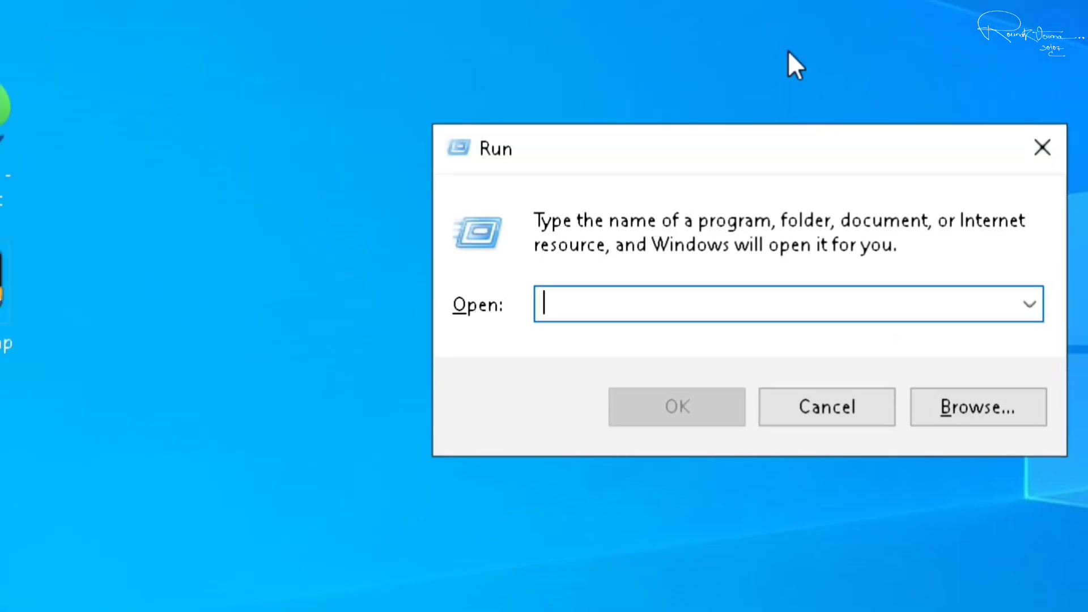
type("temp")
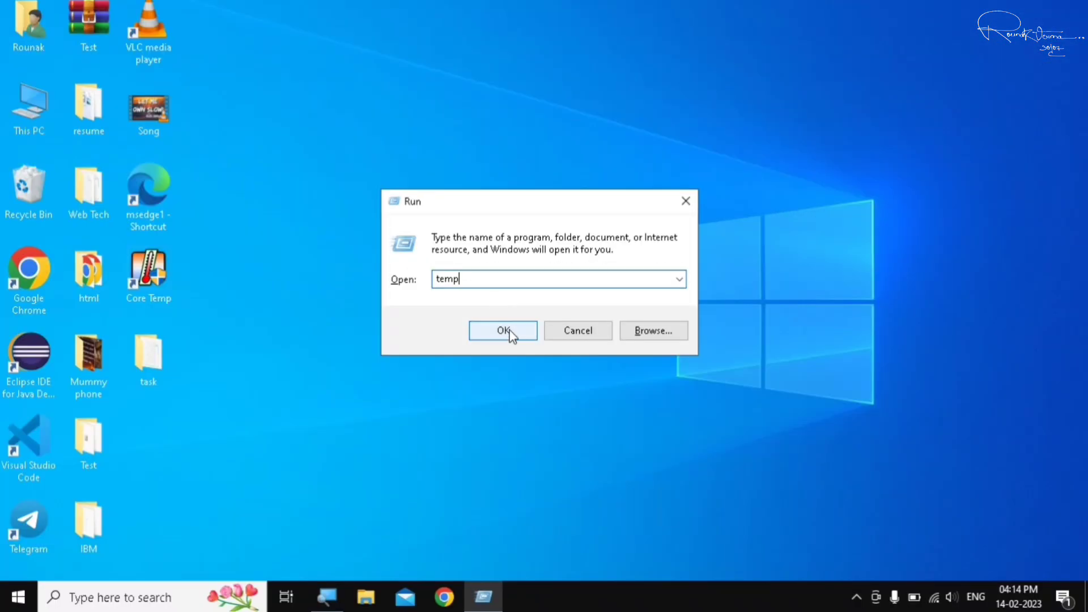
left_click(517, 408)
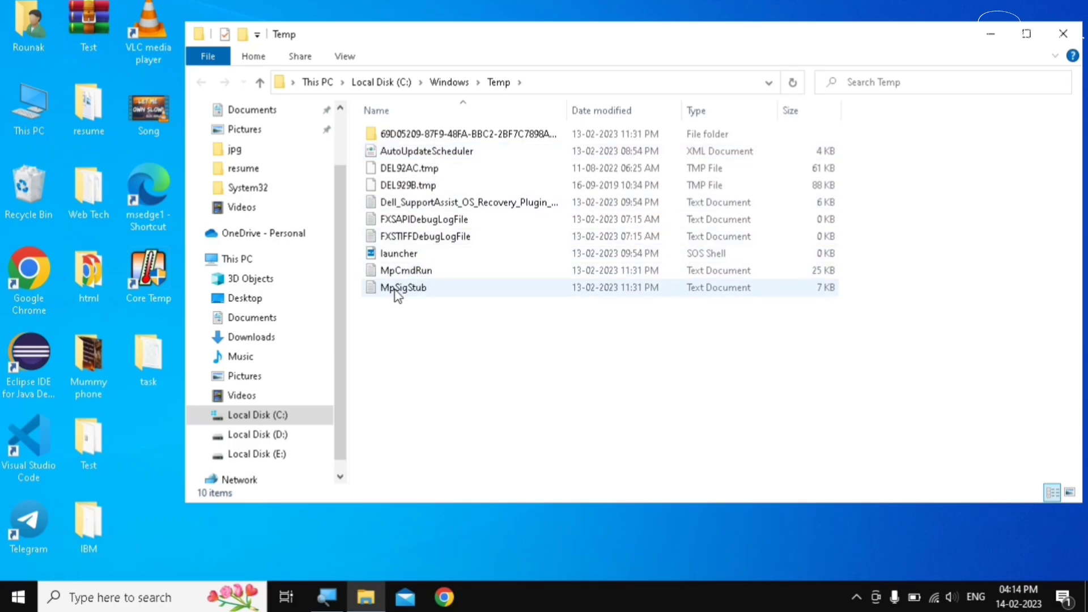
Step: Permanently delete all items in the C:\Windows\Temp folder and close the window
left_click_drag(388, 302, 546, 138)
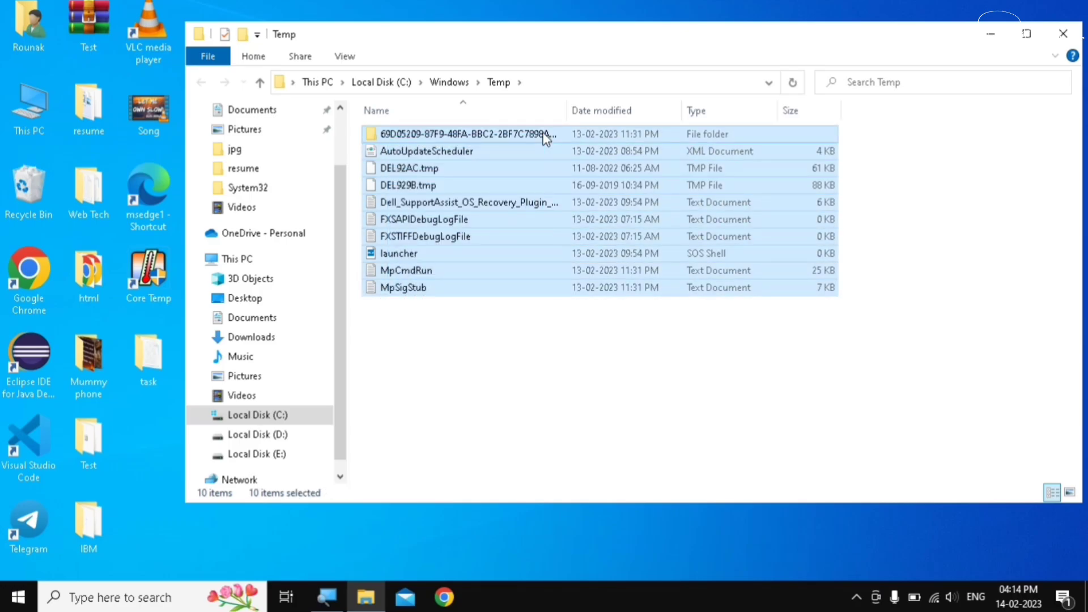
key("shift+Delete")
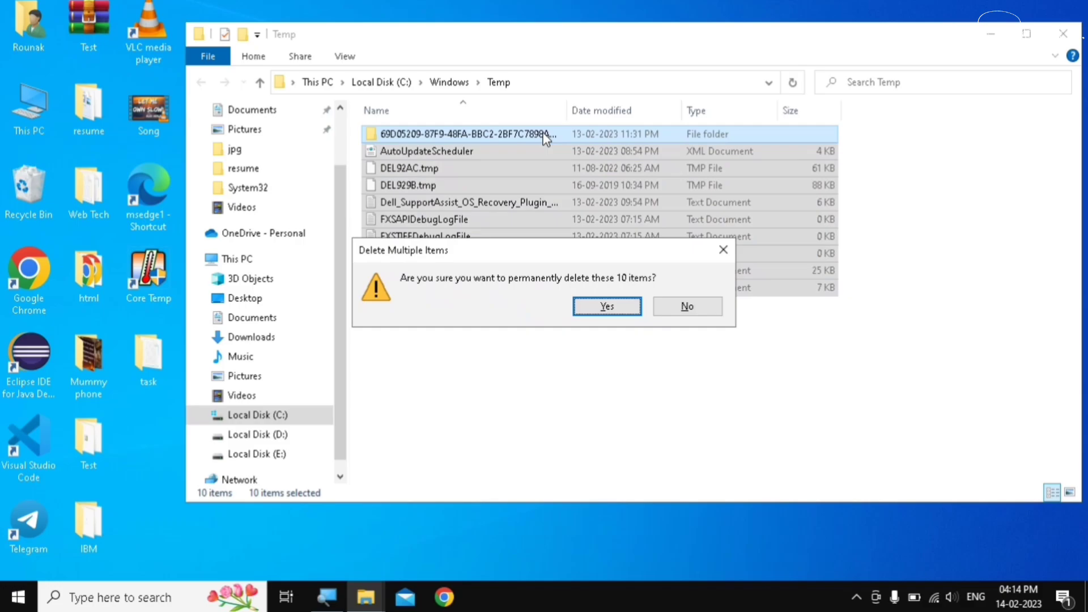
left_click(609, 313)
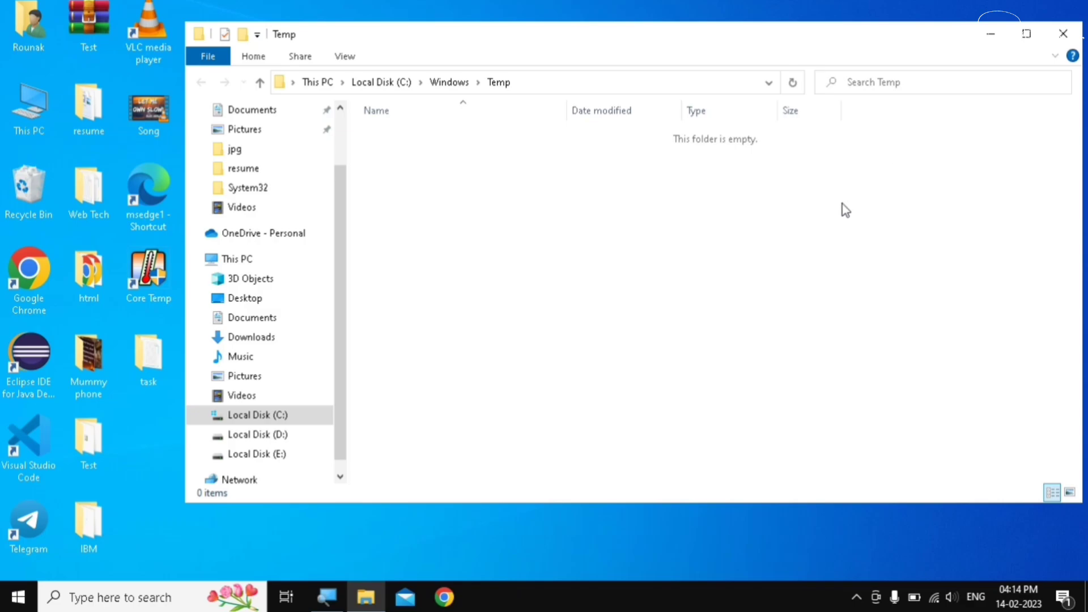
left_click(1063, 34)
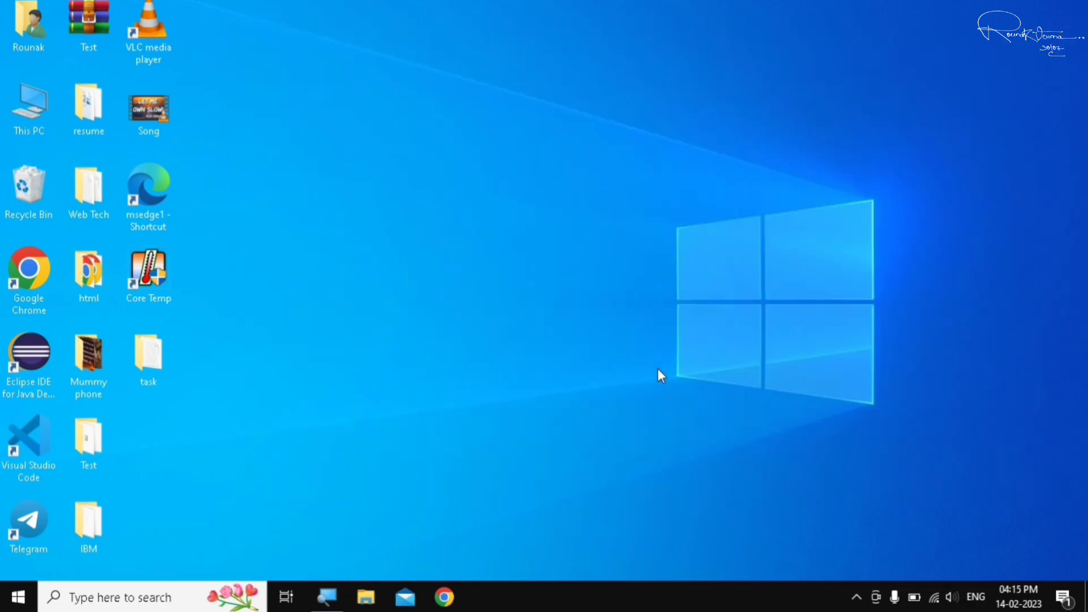
Step: Open the Windows Prefetch folder by running prefetch from the Run dialog, check it for leftover files, and close the window
key("super+r")
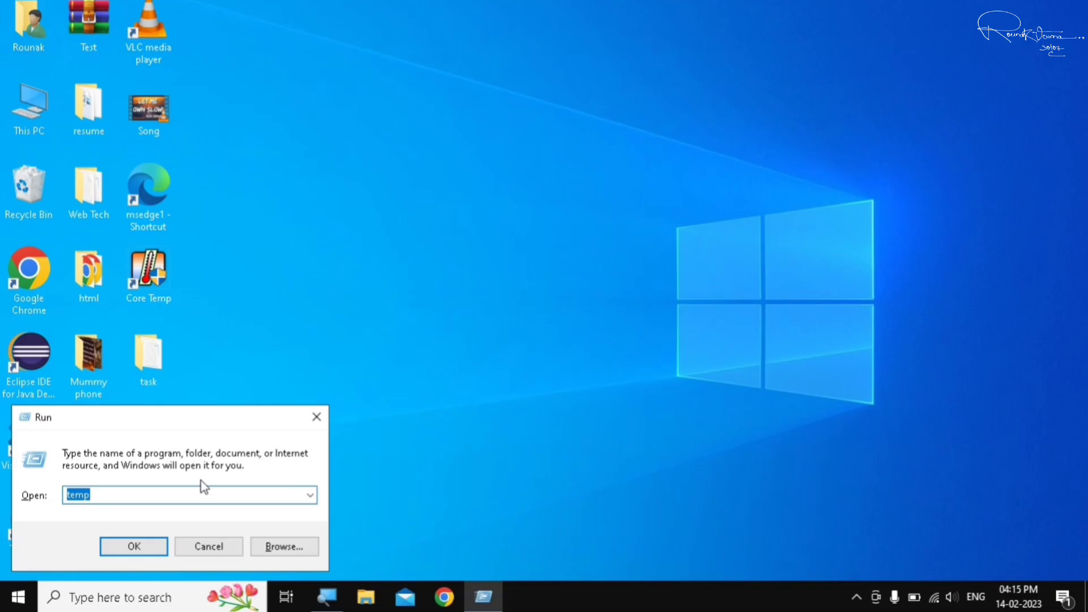
left_click_drag(163, 413, 557, 206)
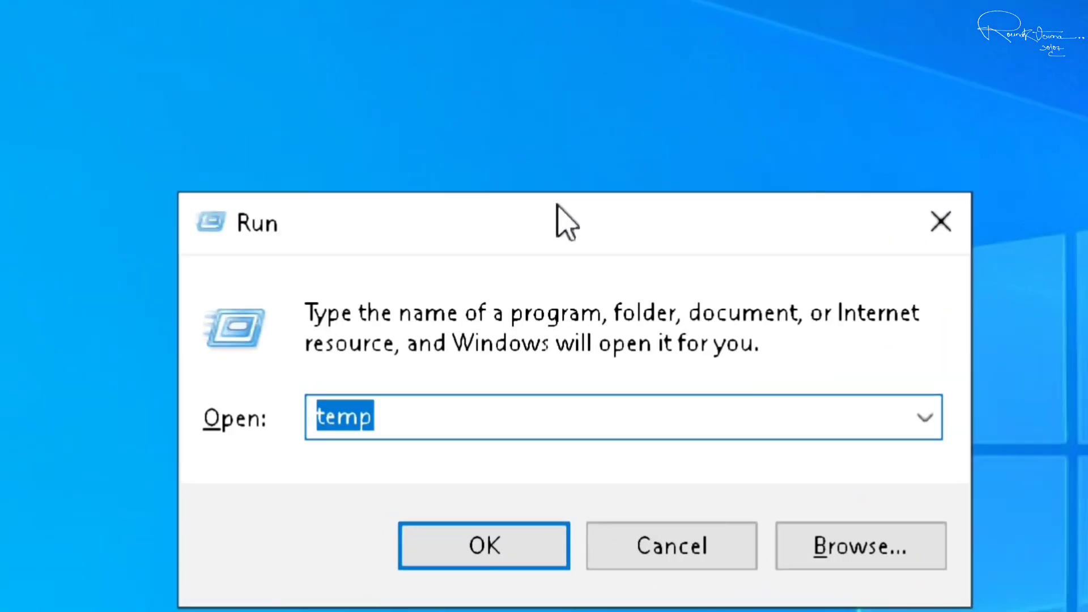
key("BackSpace")
type("pref")
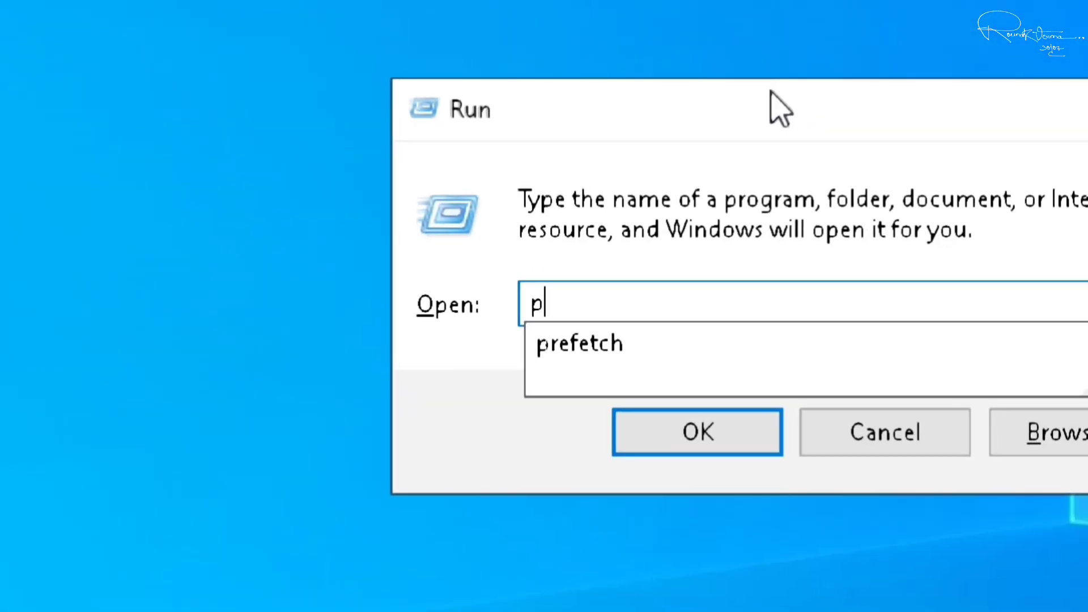
type("etc")
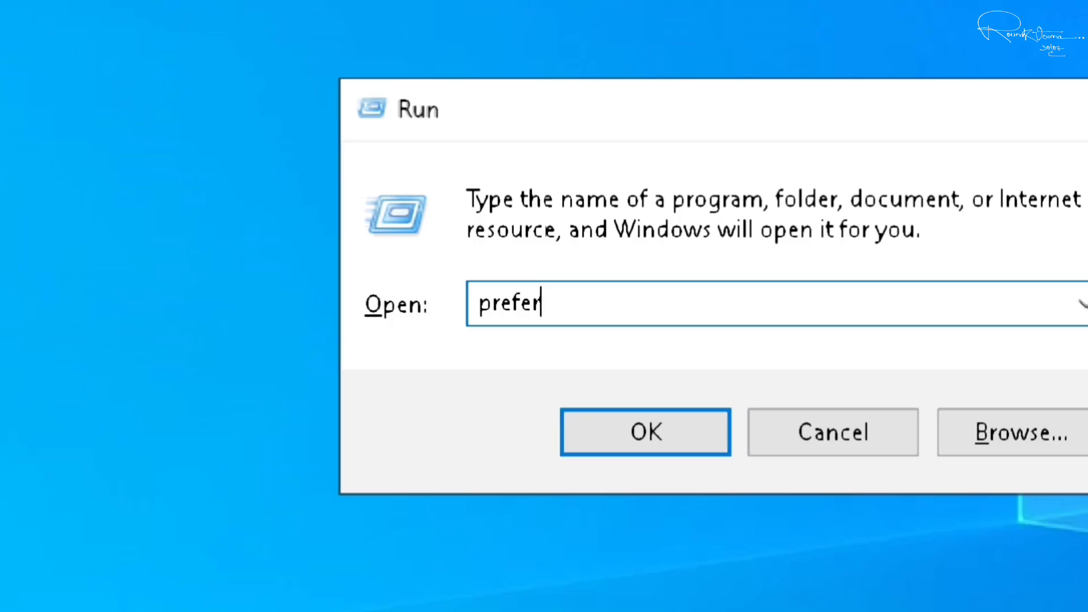
type("h")
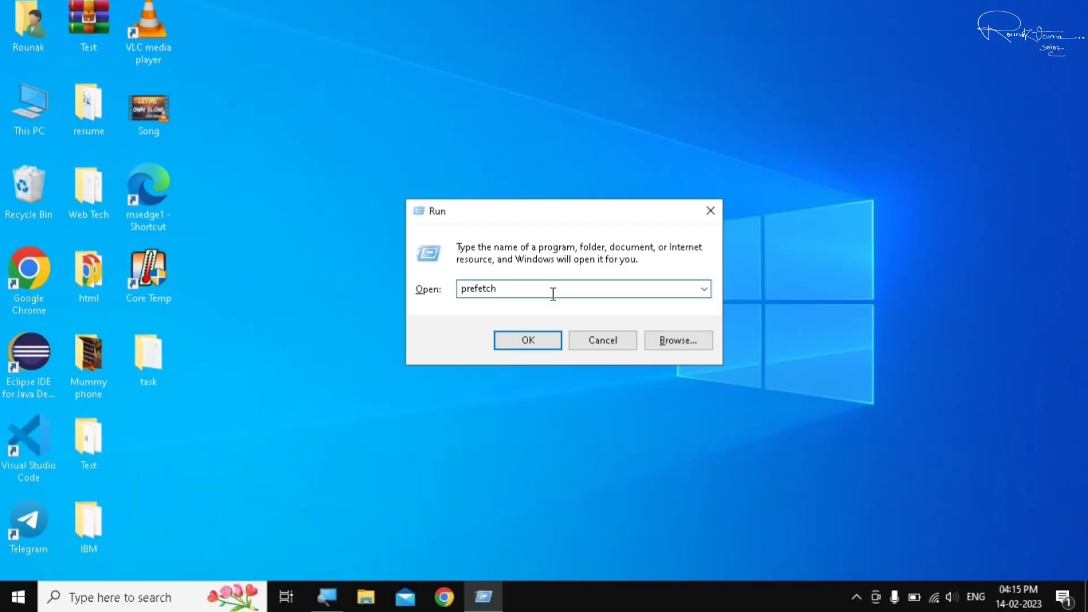
left_click(522, 340)
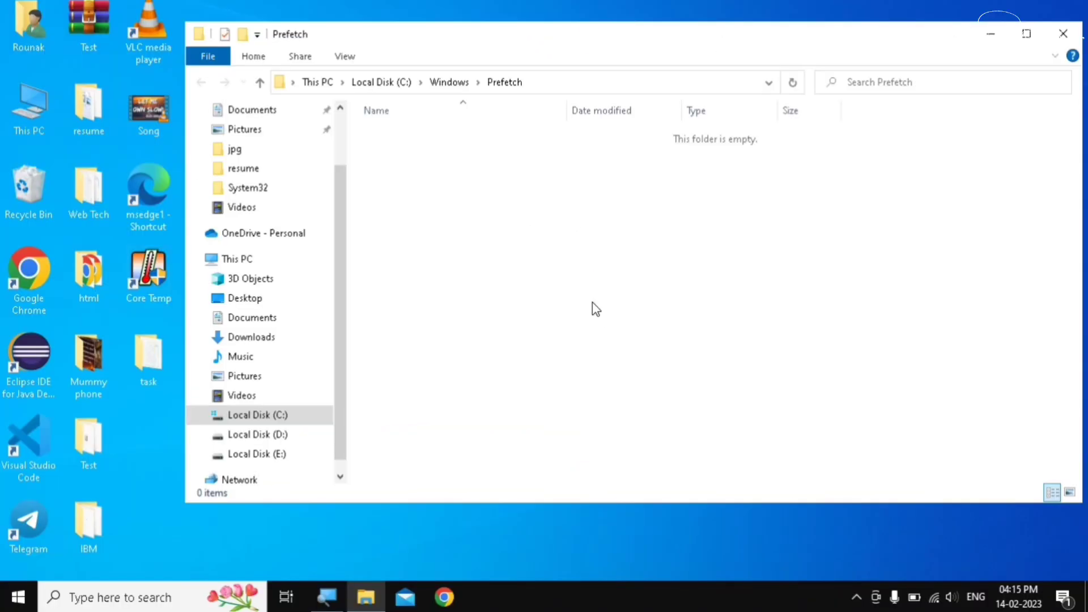
left_click_drag(479, 390, 715, 196)
left_click(1064, 37)
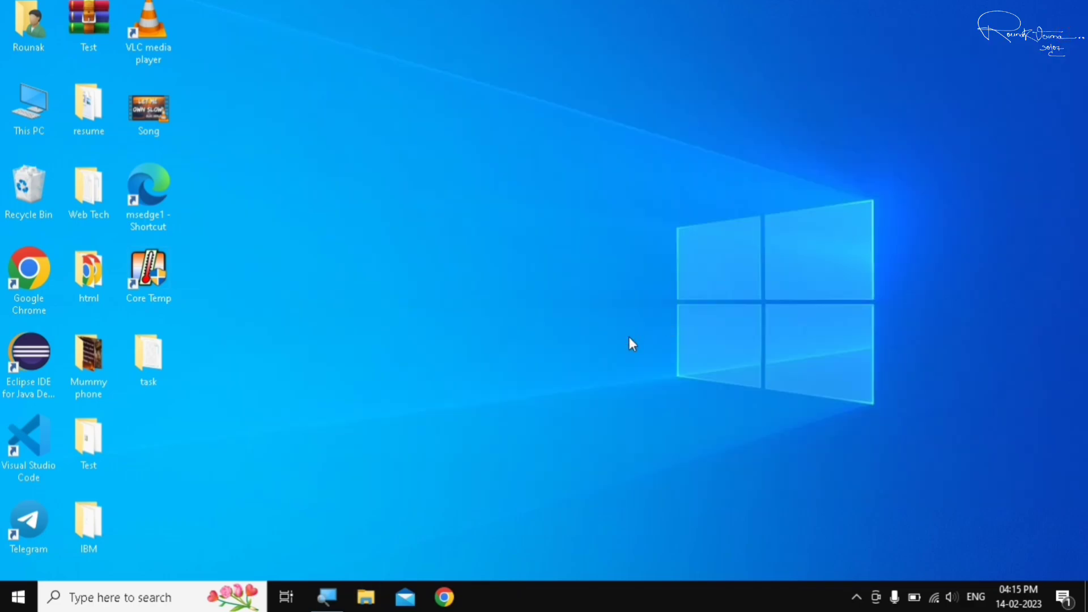
Step: Launch Disk Cleanup by running cleanmgr from the Run dialog
key("super+r")
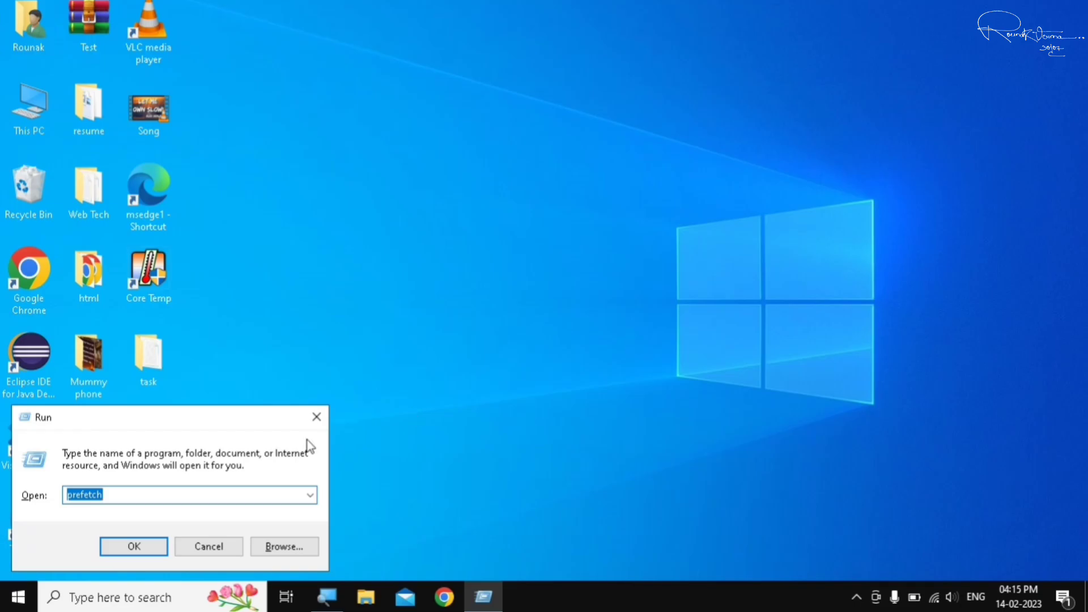
left_click_drag(192, 433, 548, 222)
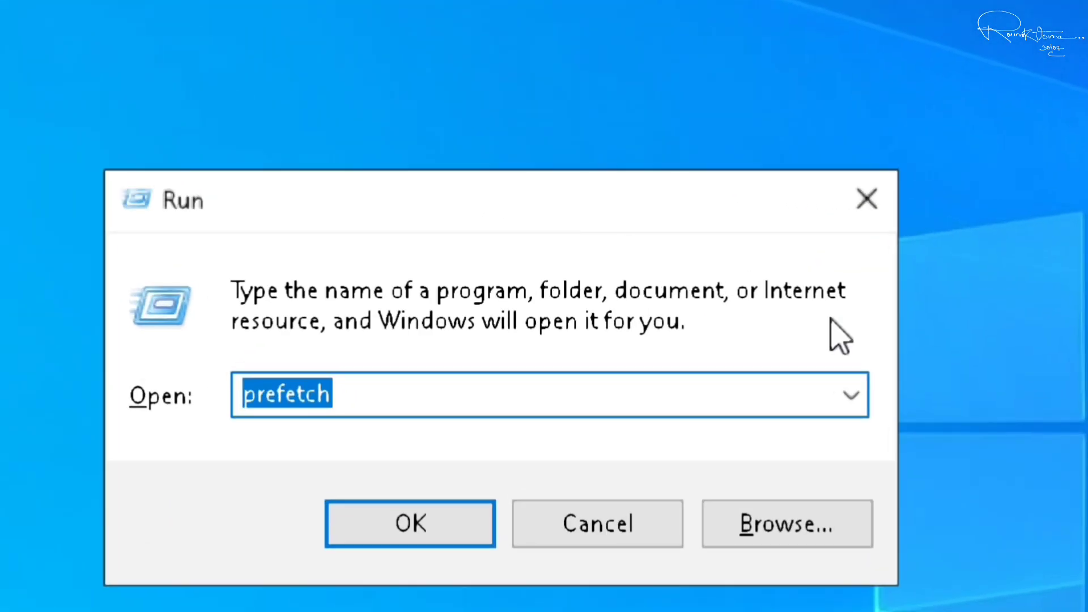
left_click(683, 297)
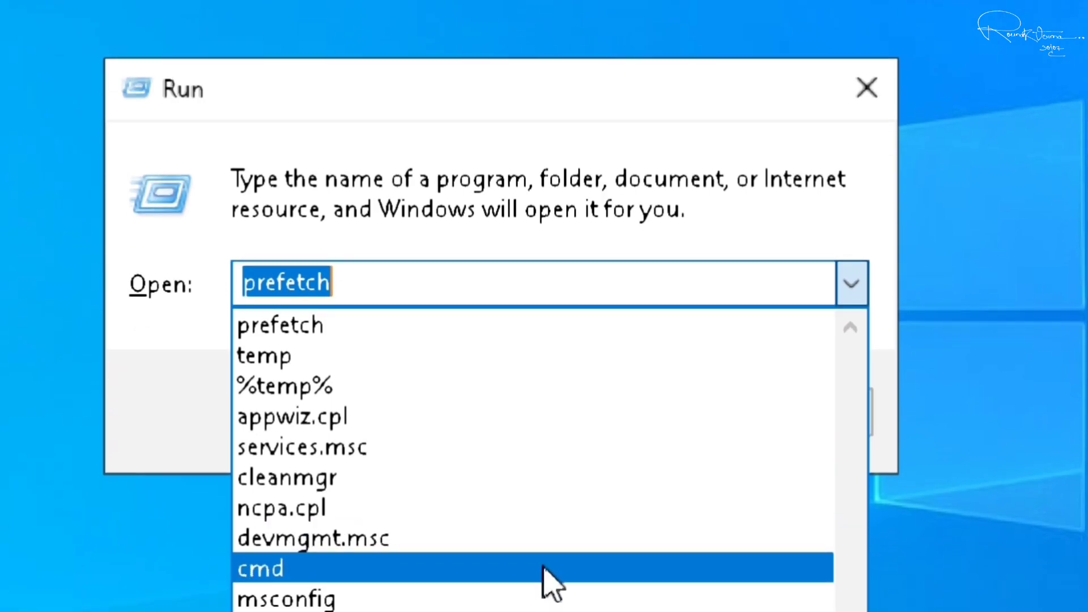
left_click(513, 482)
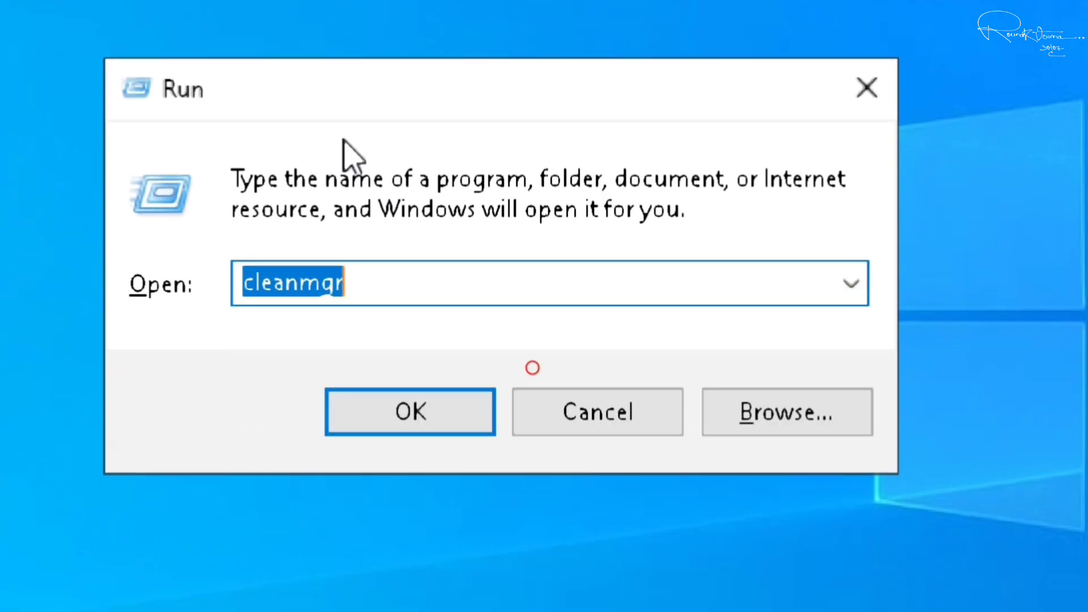
left_click(369, 279)
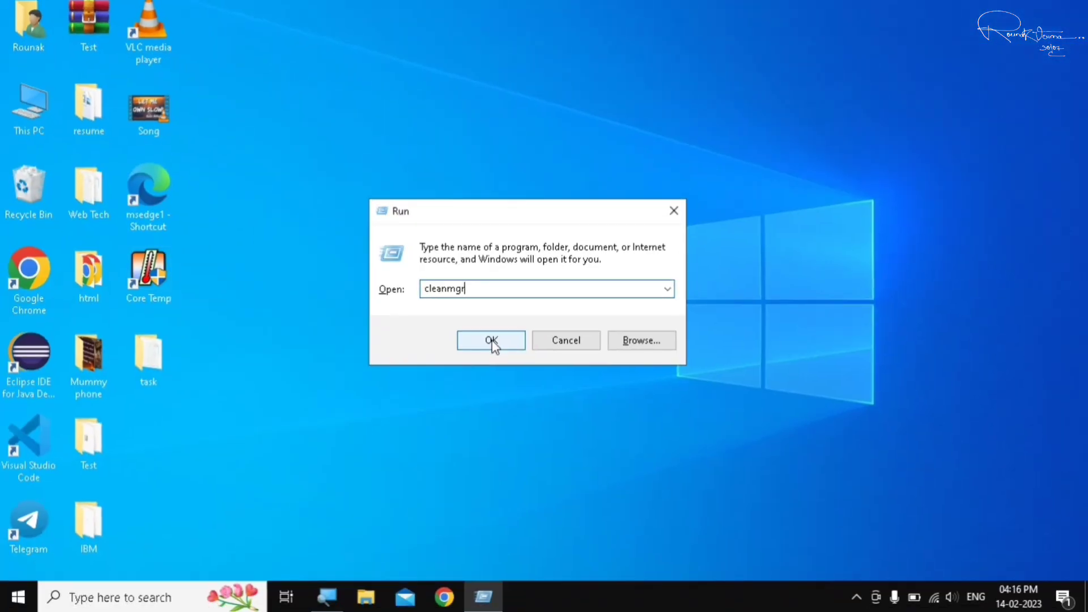
left_click(492, 341)
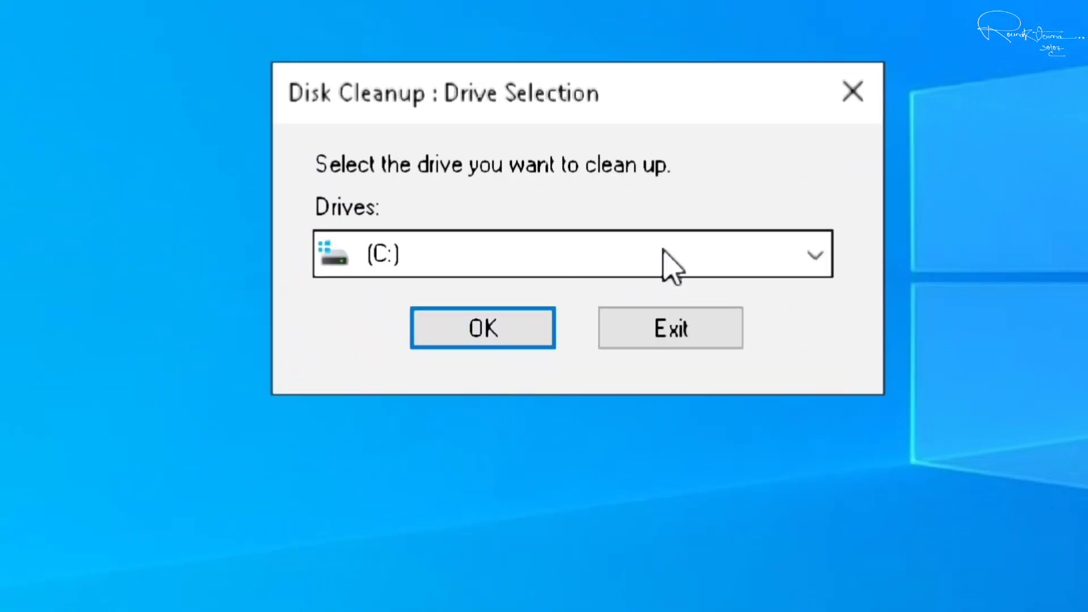
Step: Choose the (C:) drive as the one to clean up and confirm the selection
left_click(665, 251)
left_click(665, 250)
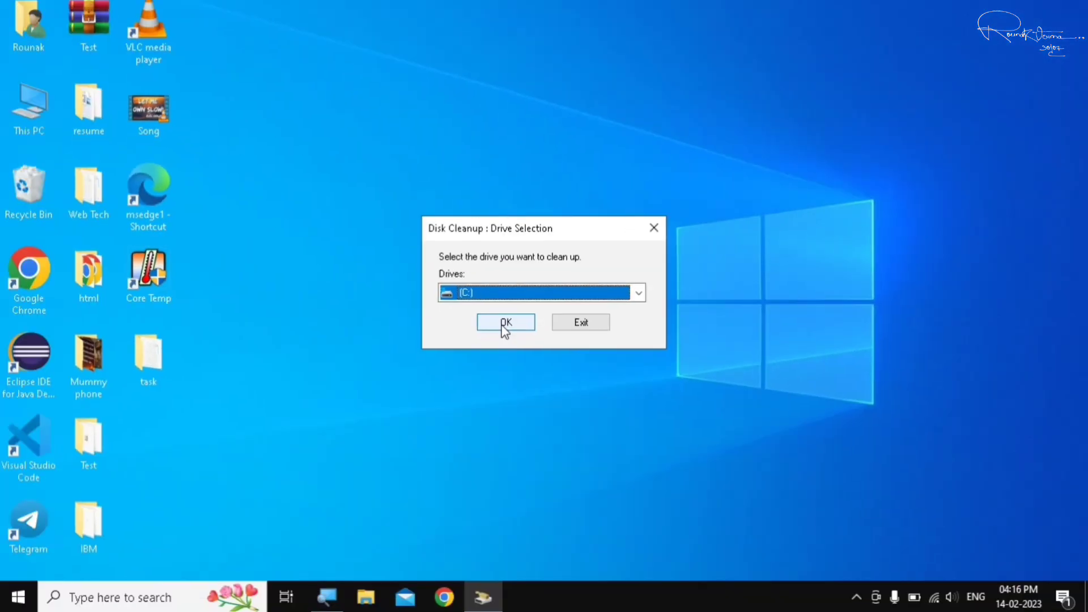
left_click(476, 331)
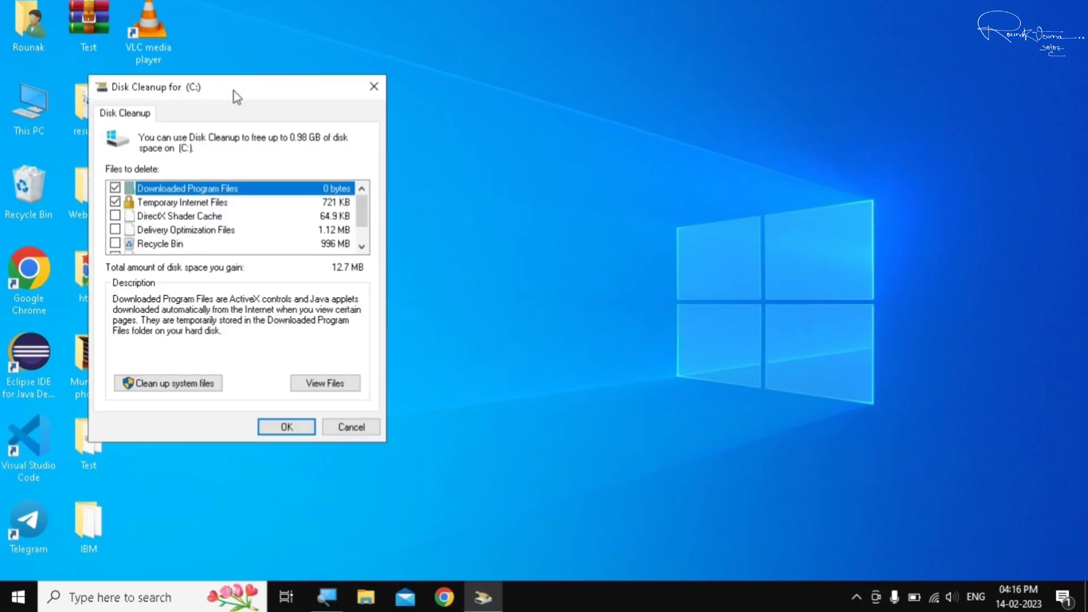
Step: Add DirectX Shader Cache, Delivery Optimization Files, Recycle Bin and Temporary files to the cleanup selection, and permanently delete the selected files
left_click_drag(234, 91, 568, 91)
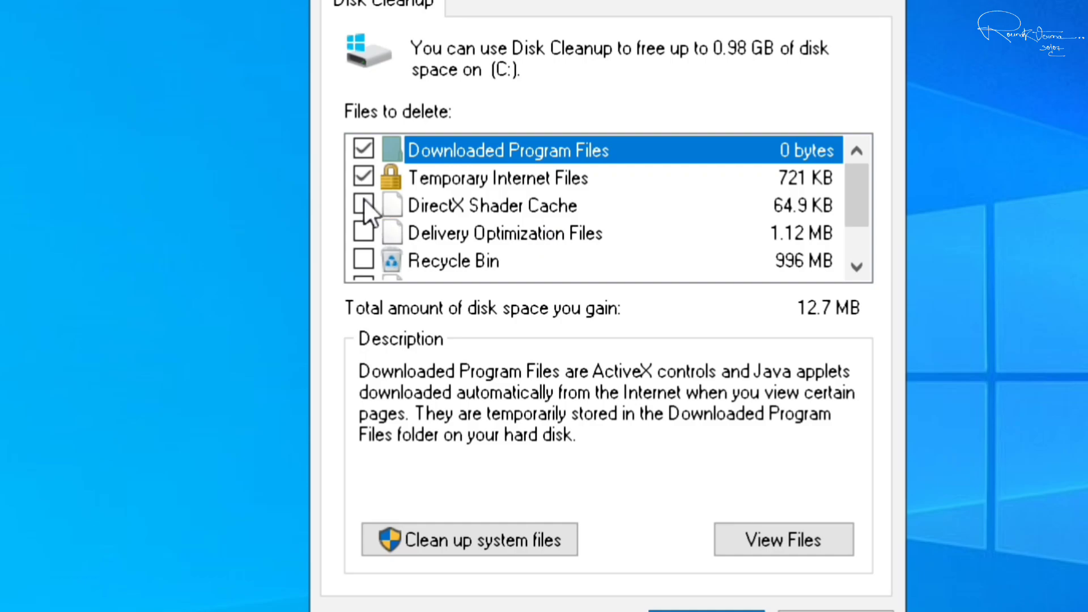
left_click(364, 204)
left_click(363, 230)
left_click(365, 260)
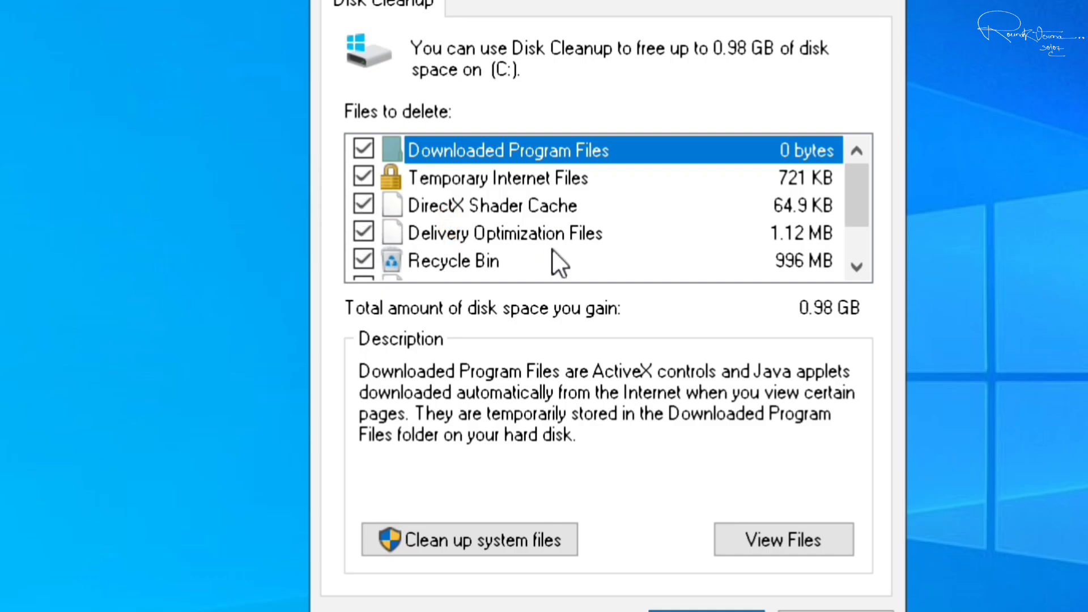
scroll(553, 250, "down", 1)
left_click(361, 231)
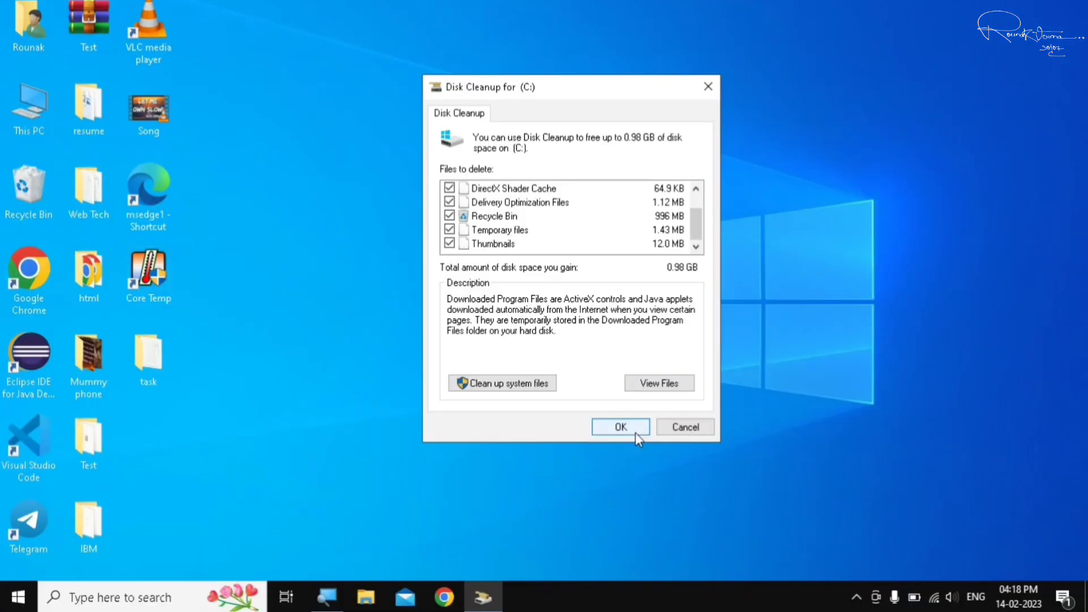
left_click(634, 432)
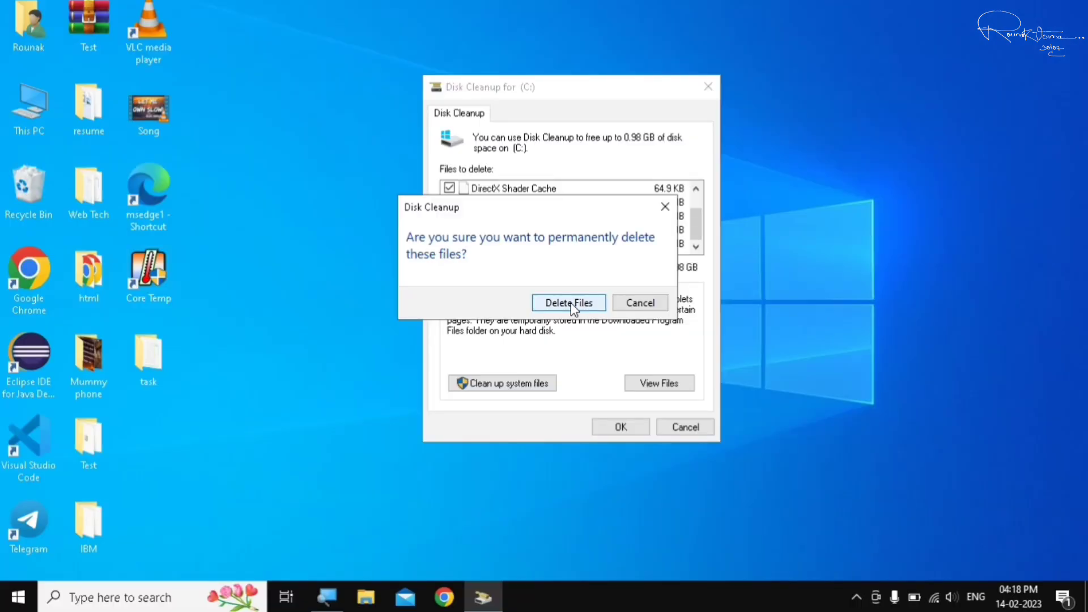
left_click(570, 302)
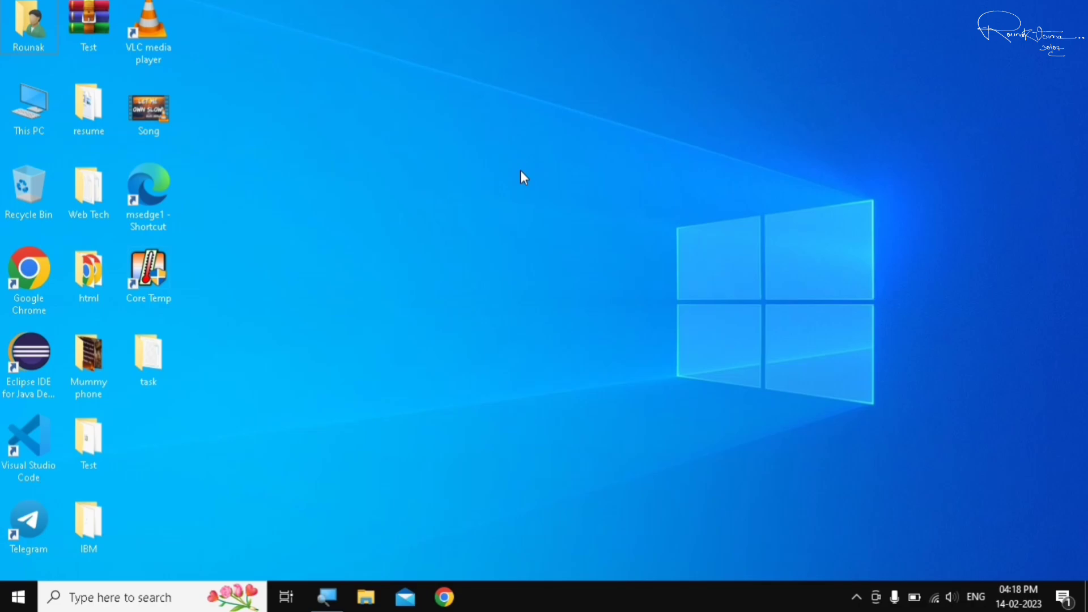
Step: Reset the Microsoft Store cache by running wsreset from the Run dialog, and close the Microsoft Store window
key("super+r")
left_click_drag(215, 430, 596, 212)
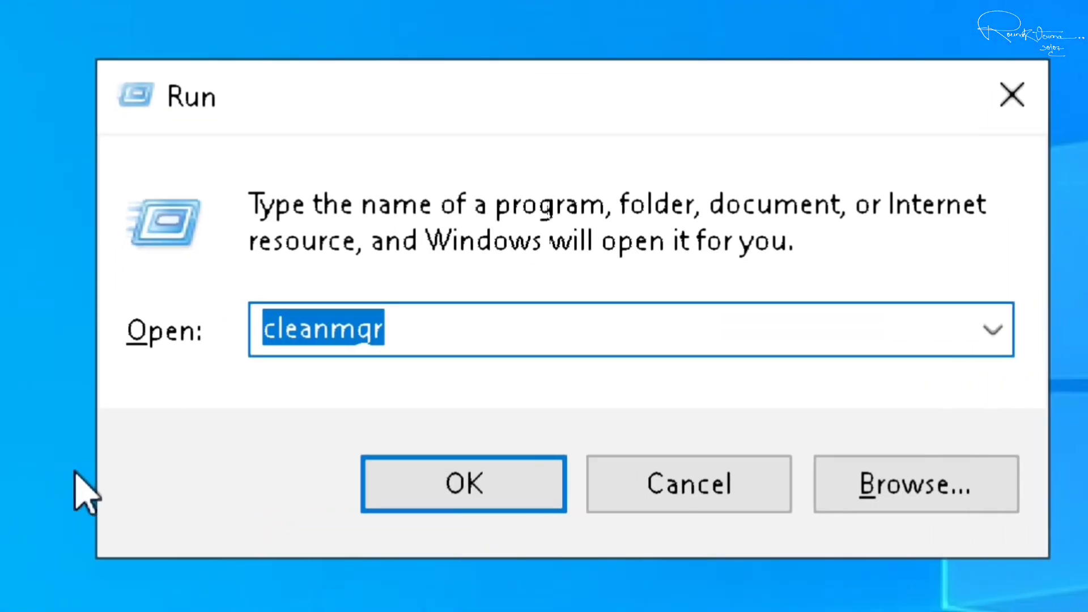
key("BackSpace")
type("wsre")
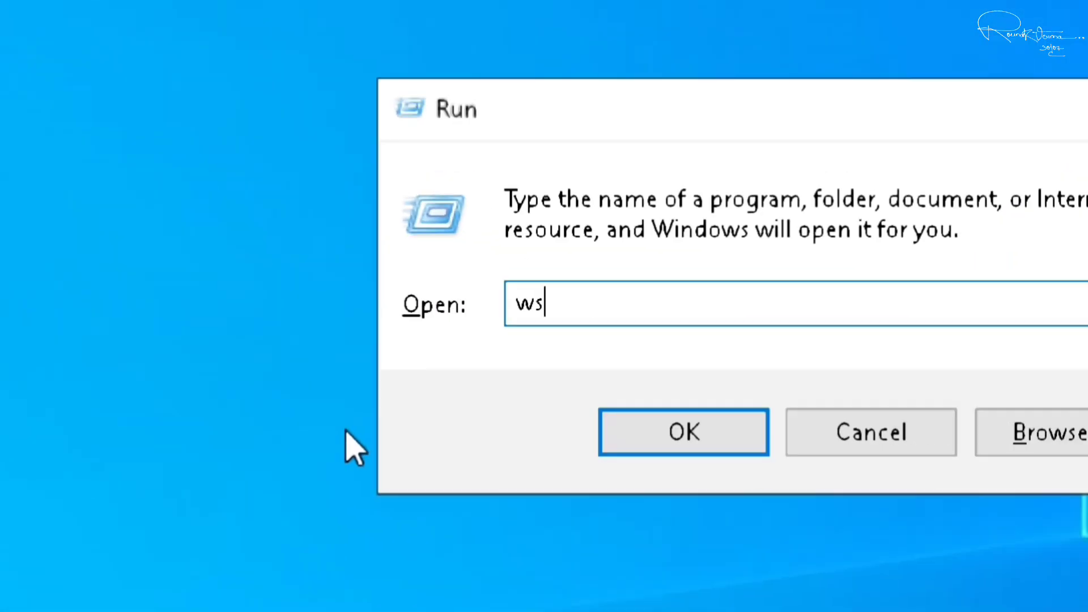
type("set")
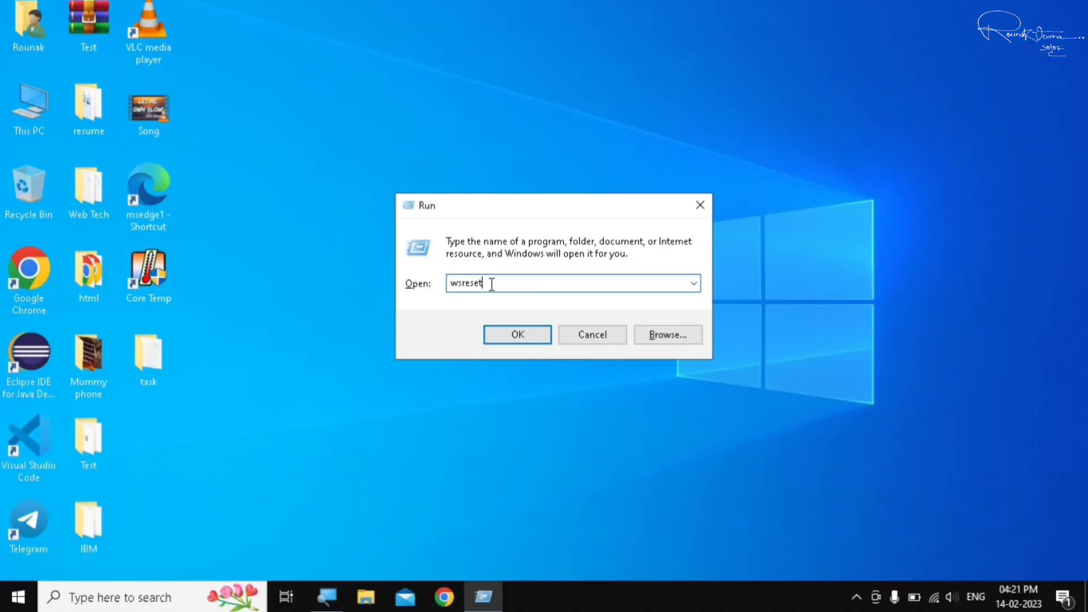
left_click(516, 334)
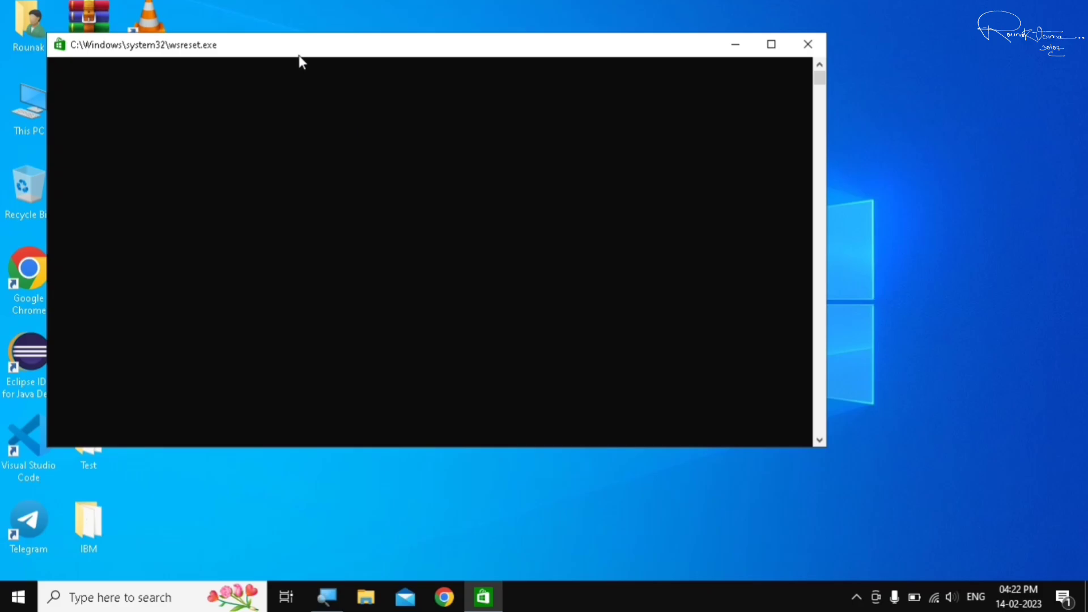
left_click_drag(298, 55, 491, 66)
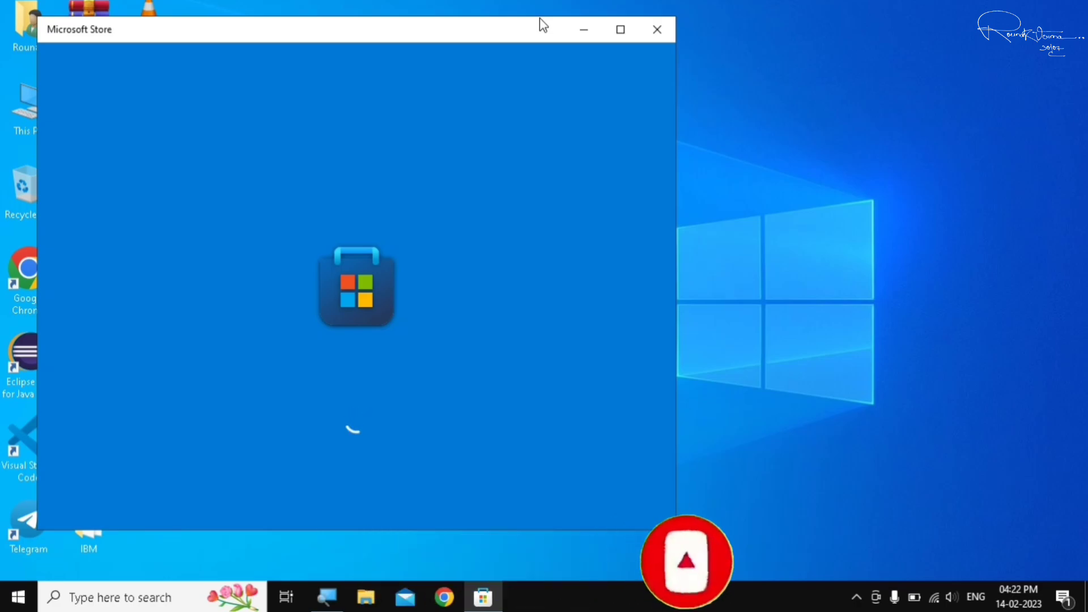
left_click(649, 37)
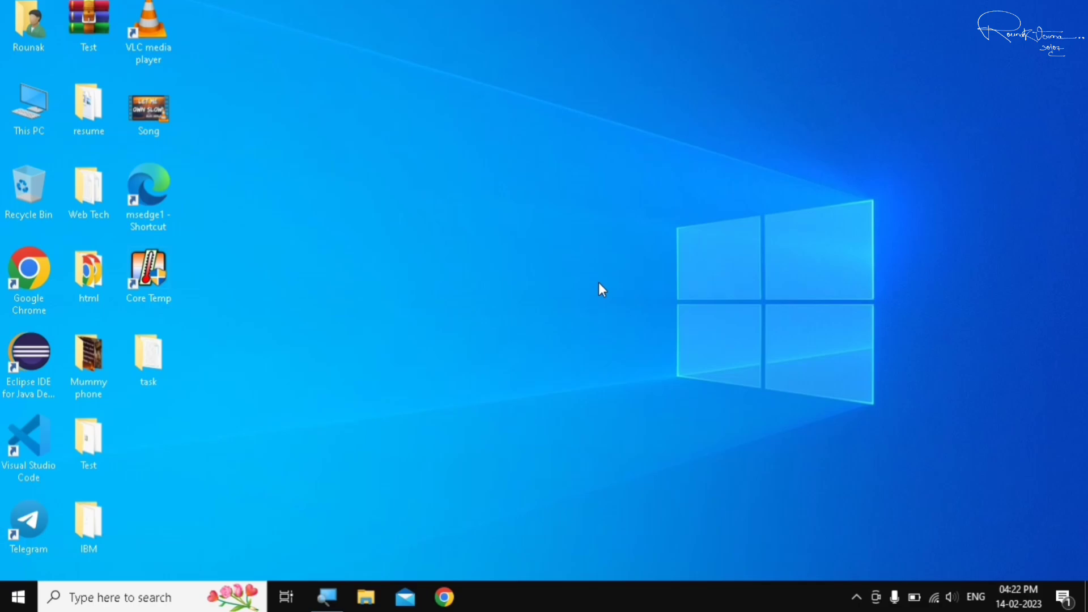
Step: Open the list of installed programs by running appwiz.cpl from the Run dialog
key("super+r")
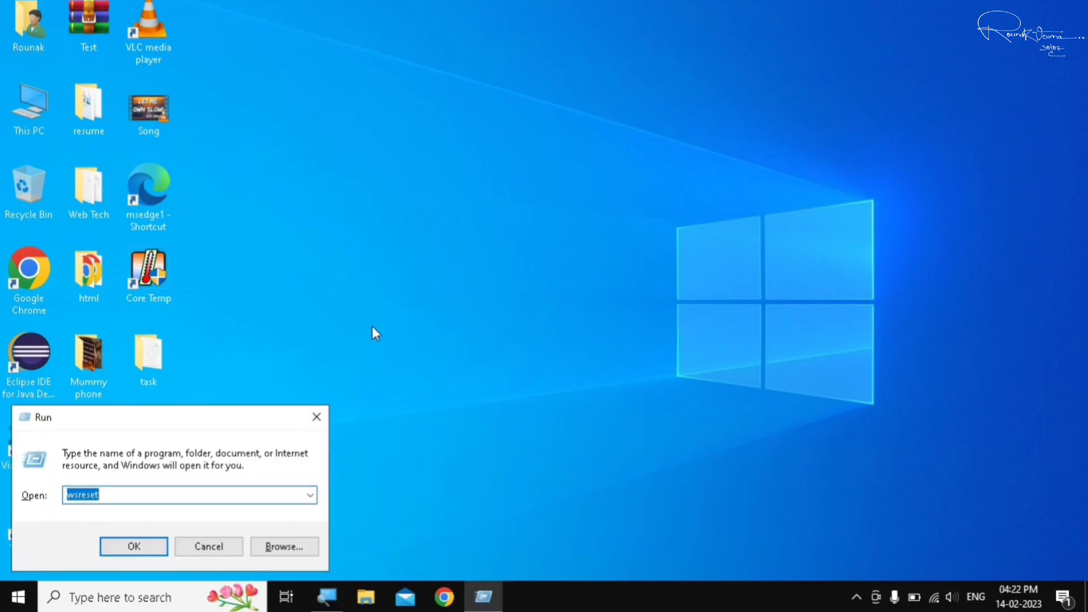
left_click_drag(172, 424, 567, 216)
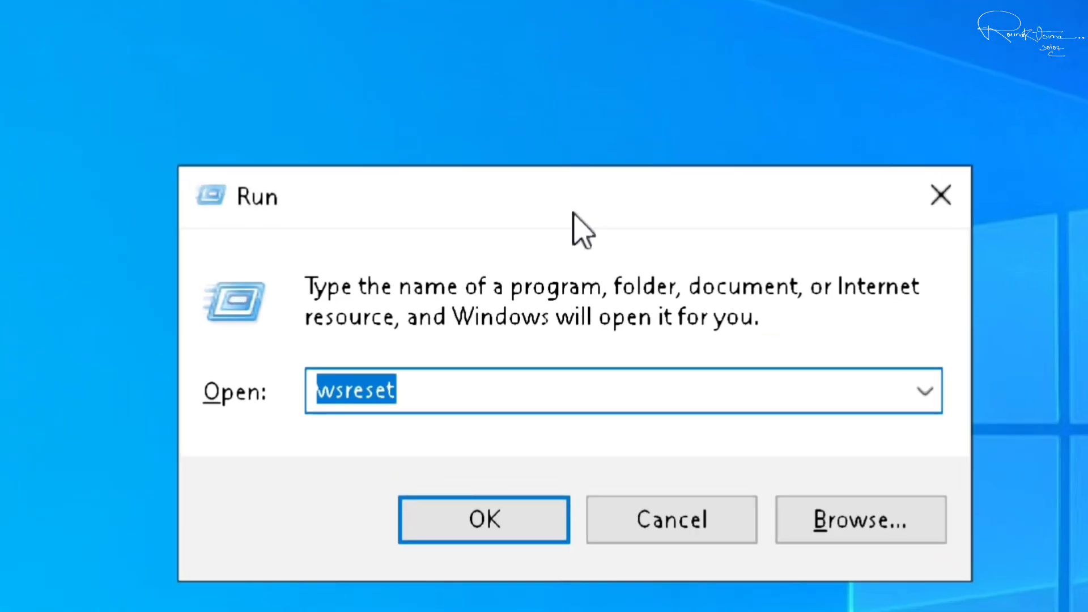
key("BackSpace")
type("app")
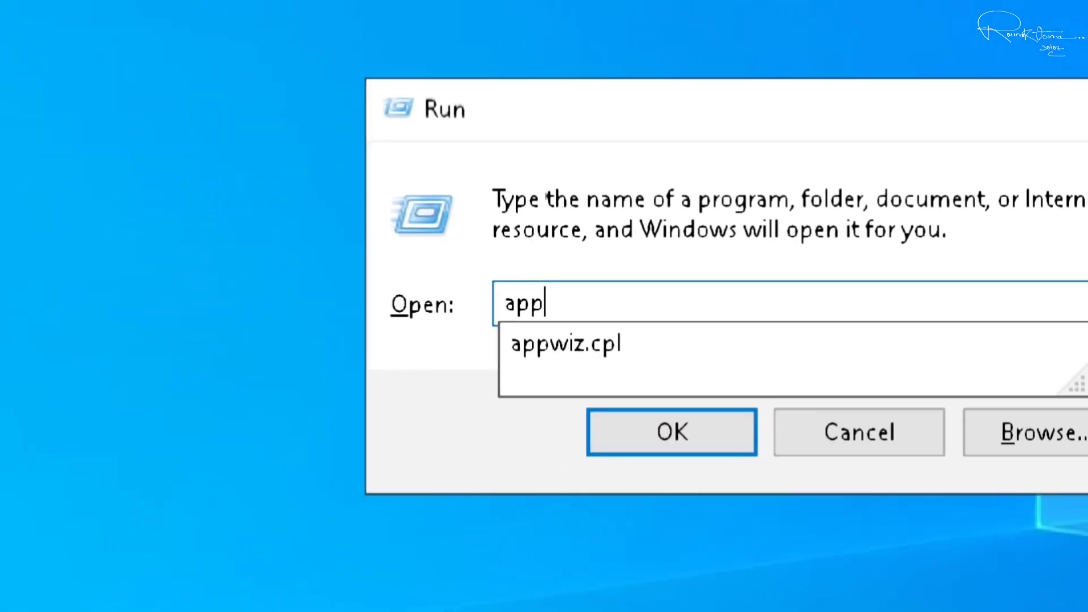
type("wiz.c")
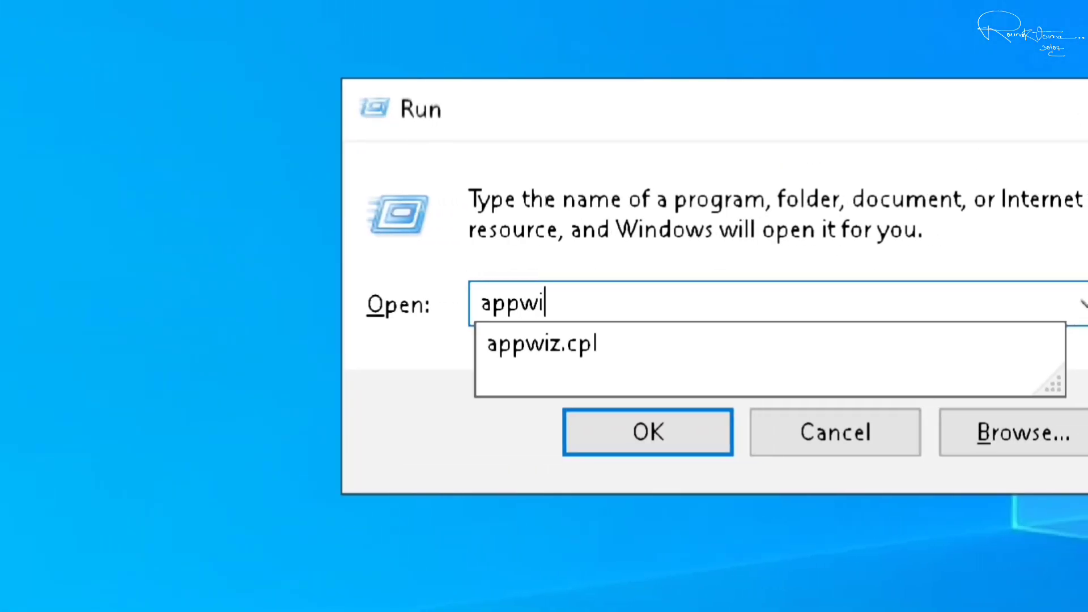
type("pl")
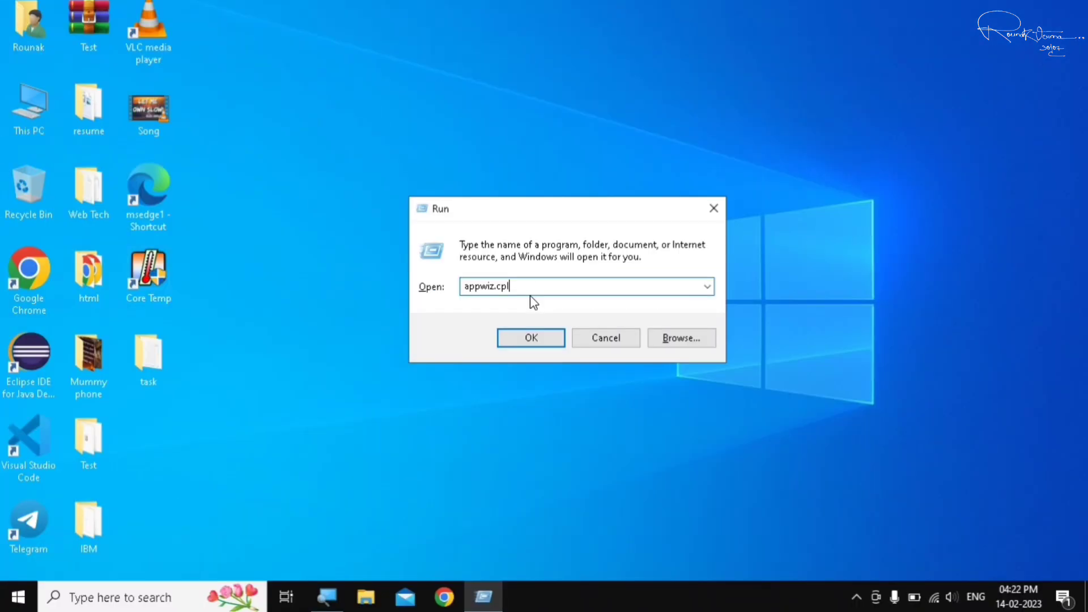
left_click(538, 342)
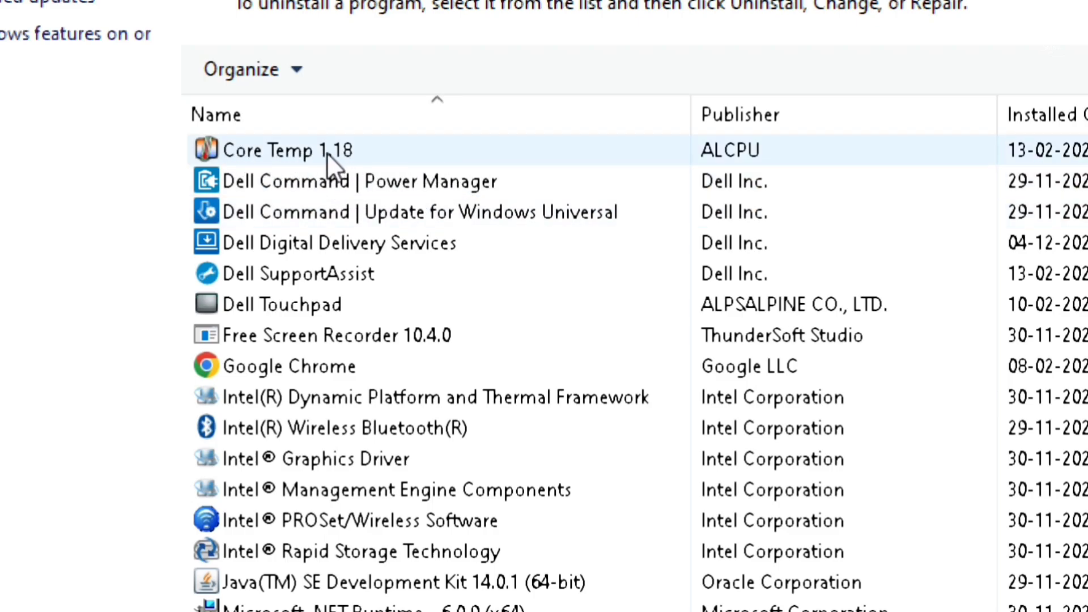
Step: Review the installed programs for unneeded ones, select Sublime Text as an uninstall candidate, and close Programs and Features
left_click(402, 151)
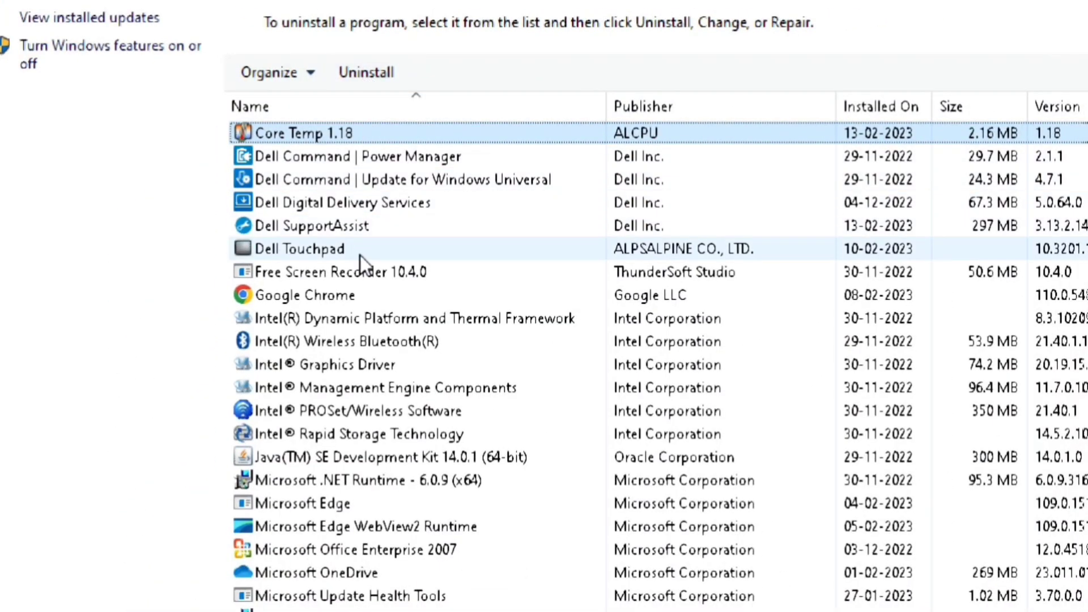
scroll(363, 253, "down", 2)
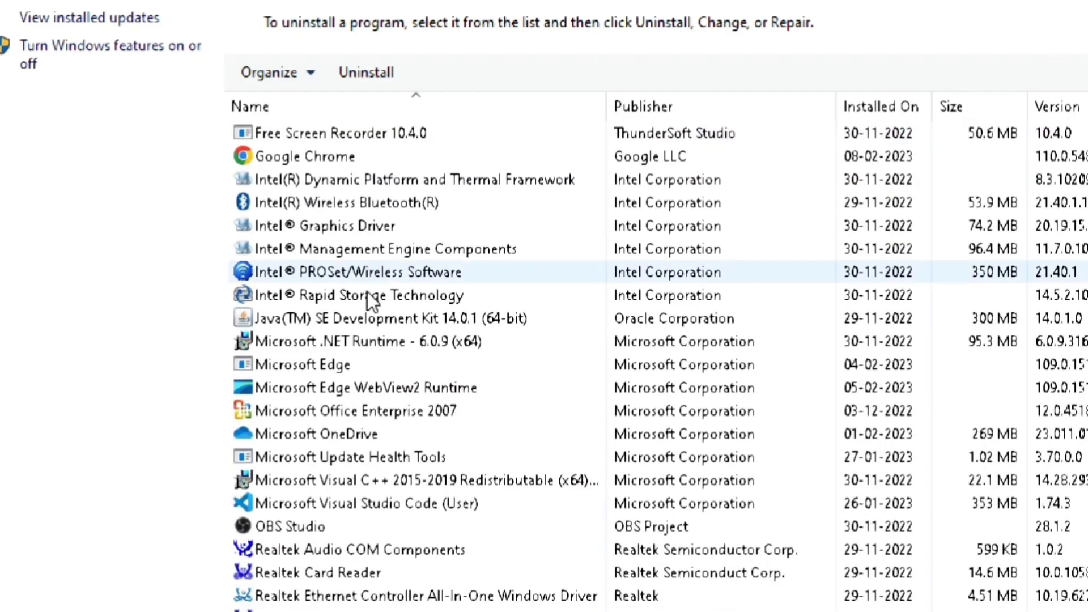
scroll(374, 340, "down", 1)
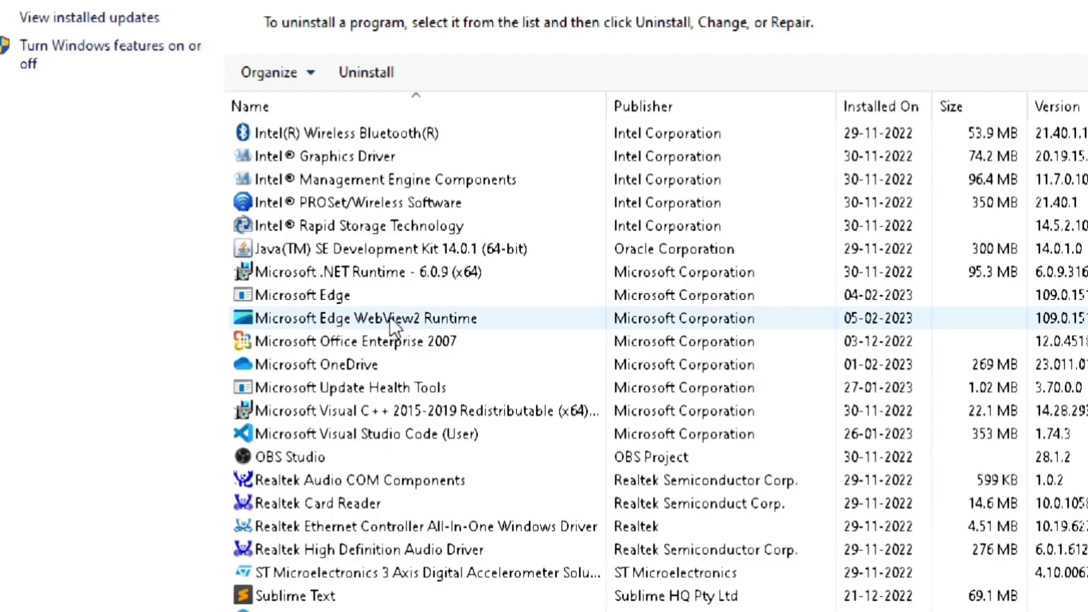
left_click(390, 323)
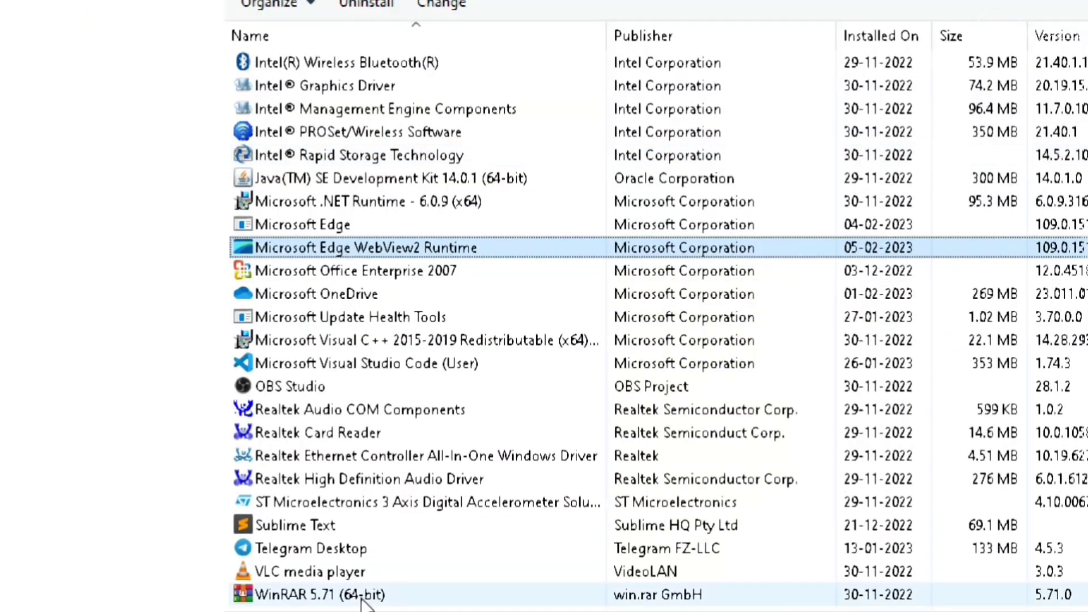
left_click(382, 525)
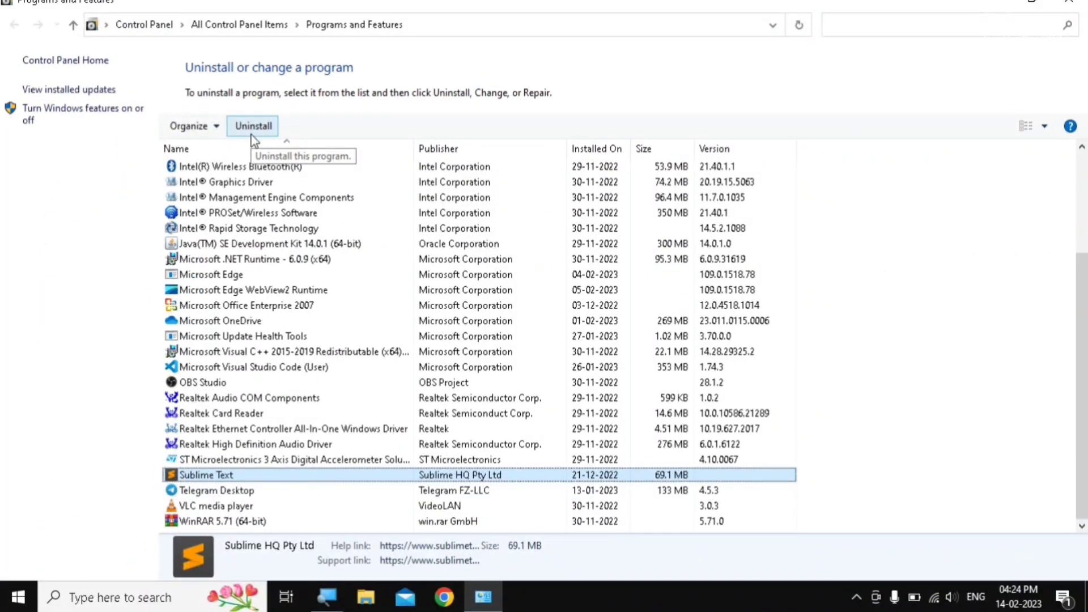
key("alt+F4")
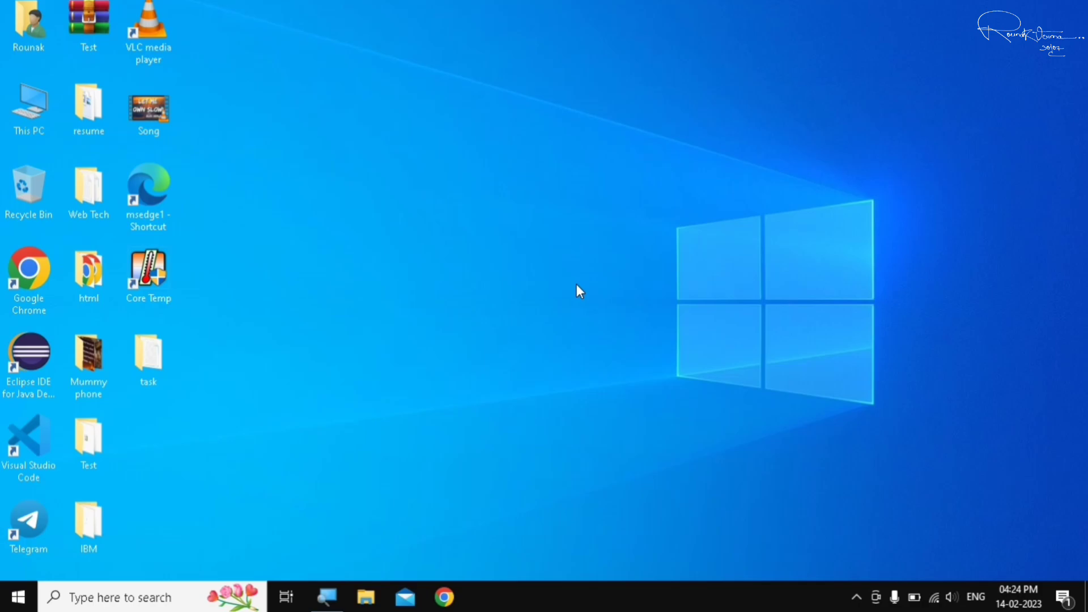
Step: Open the Downloads folder under This PC and examine its whole file list for old or large files worth removing
double_click(16, 115)
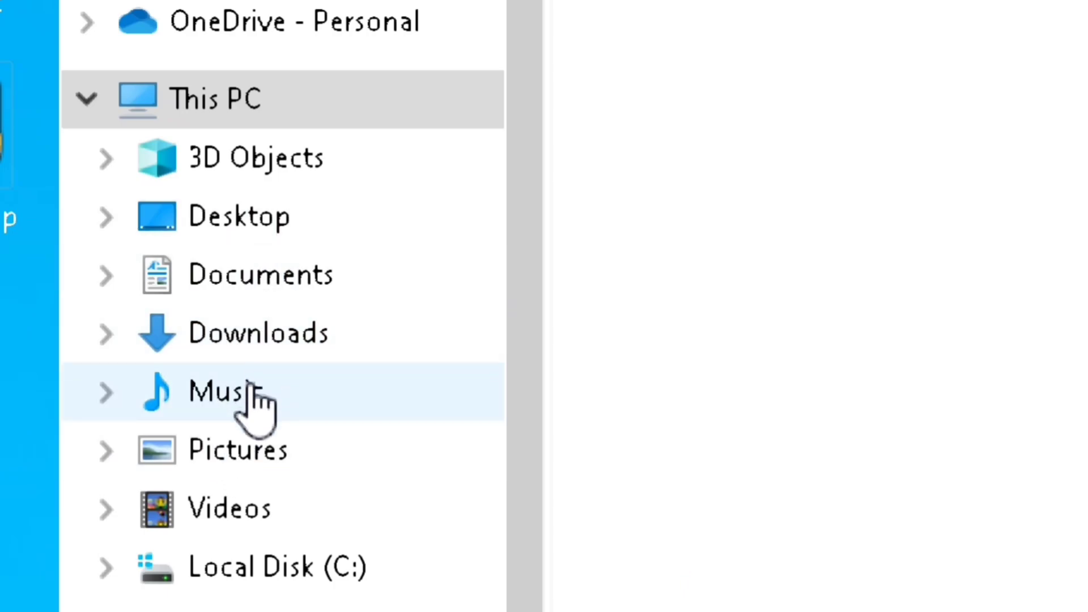
left_click(311, 334)
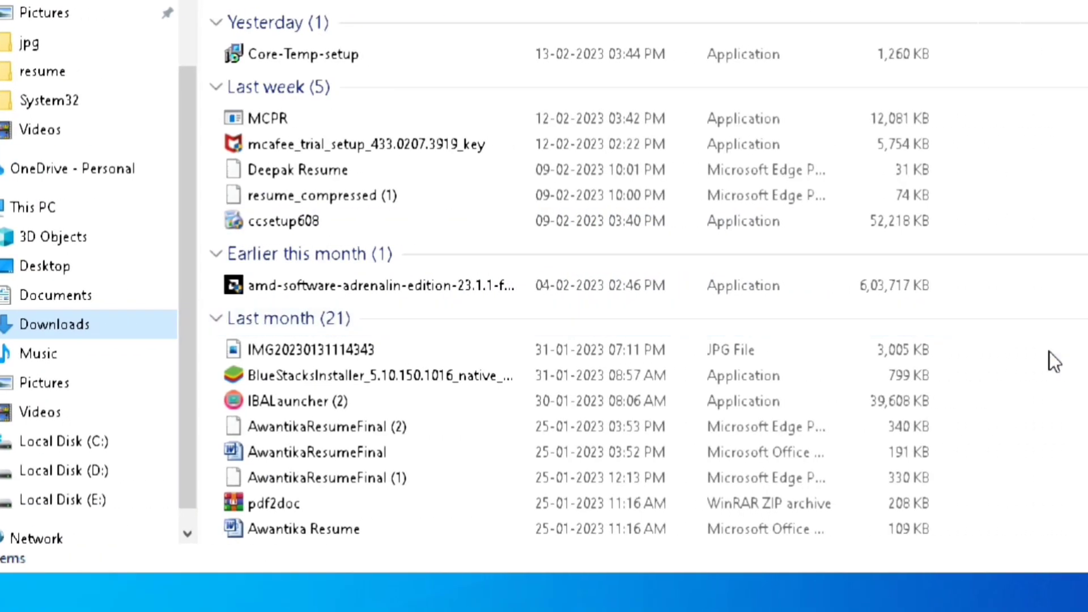
scroll(943, 383, "down", 3)
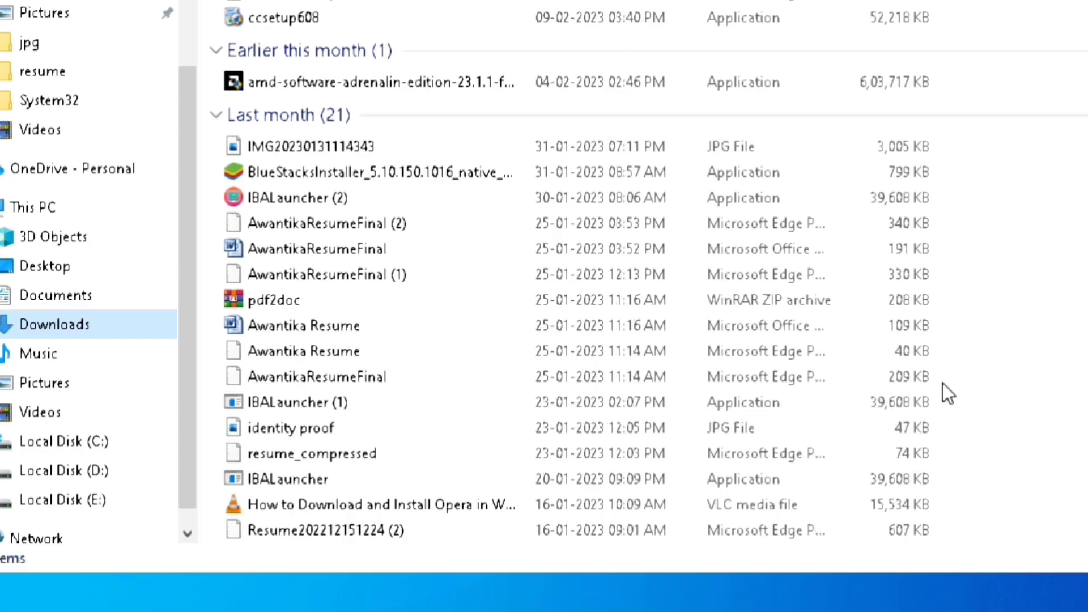
scroll(943, 384, "down", 3)
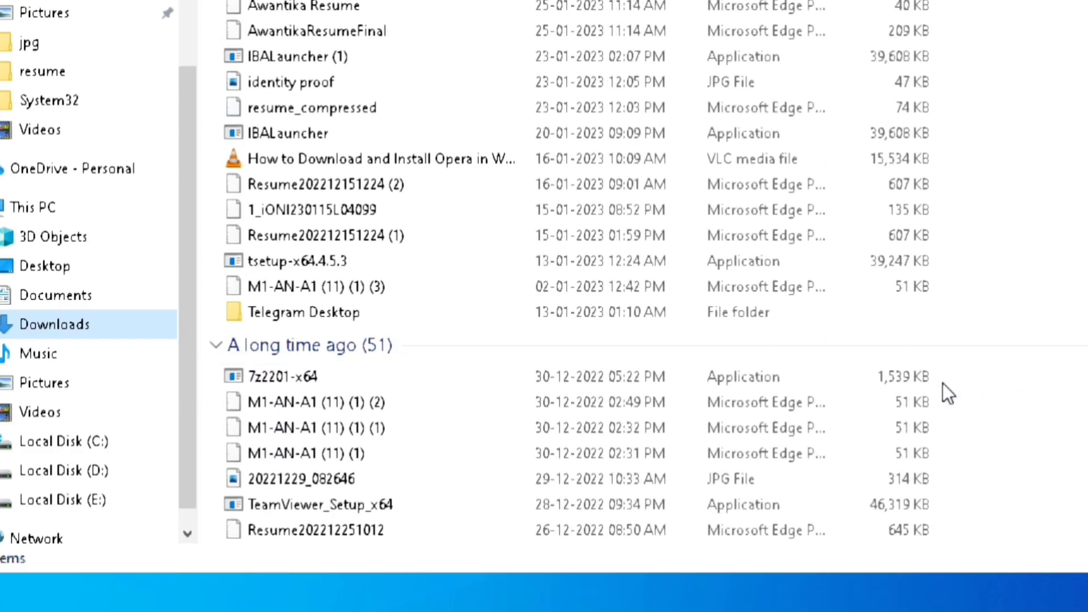
scroll(943, 383, "down", 4)
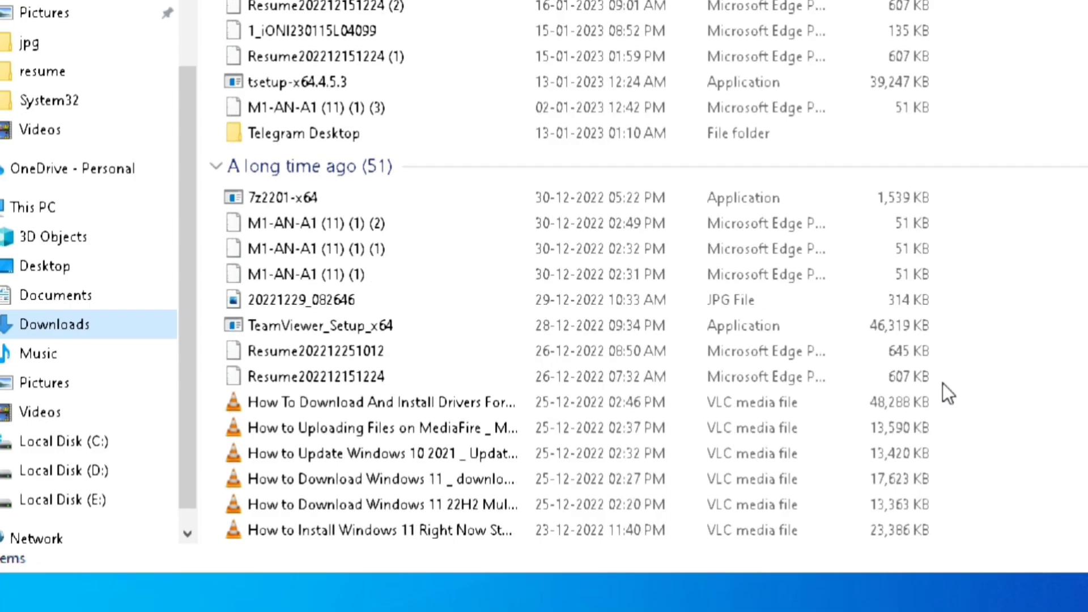
scroll(944, 383, "down", 3)
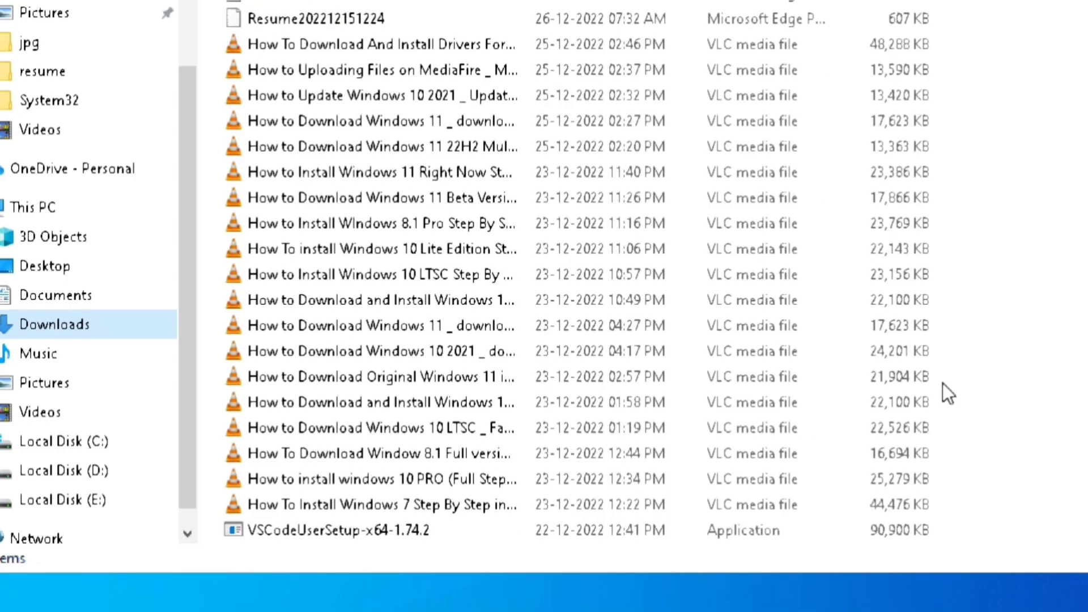
scroll(1066, 298, "down", 3)
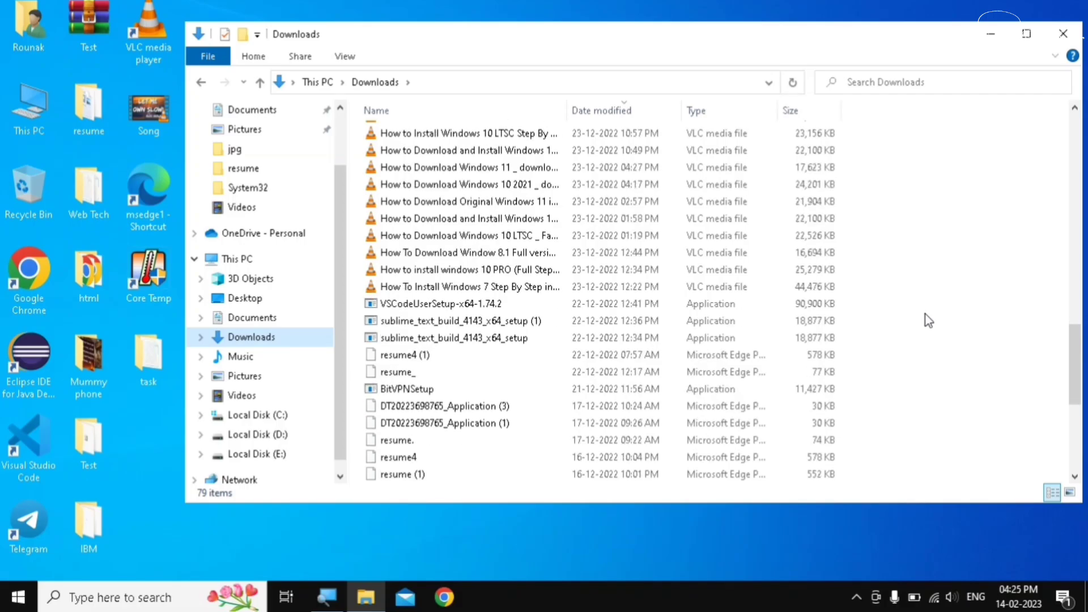
scroll(929, 321, "down", 3)
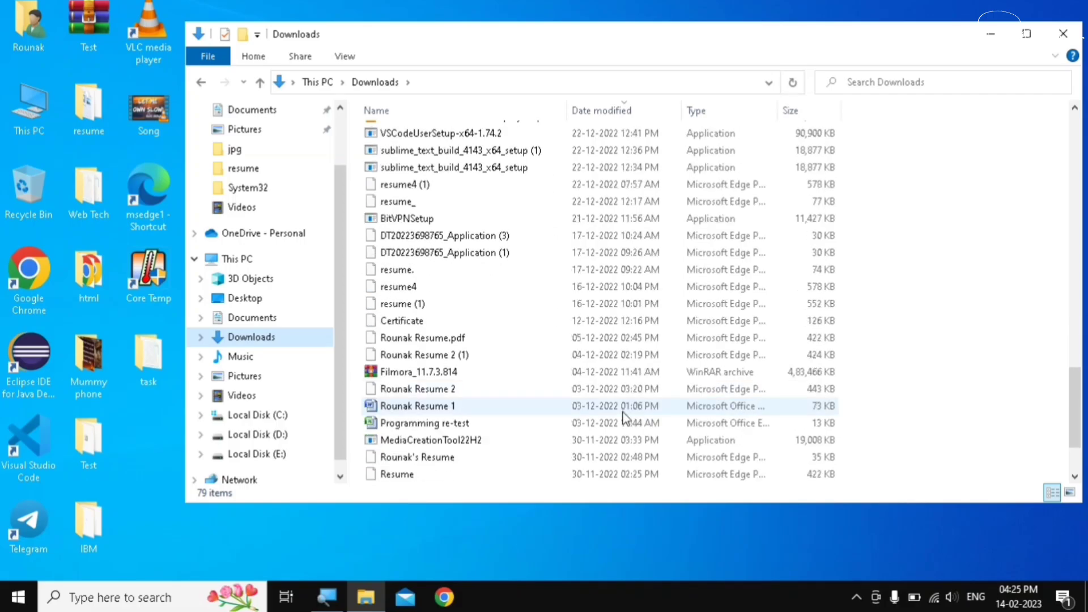
scroll(623, 420, "down", 1)
scroll(510, 386, "down", 1)
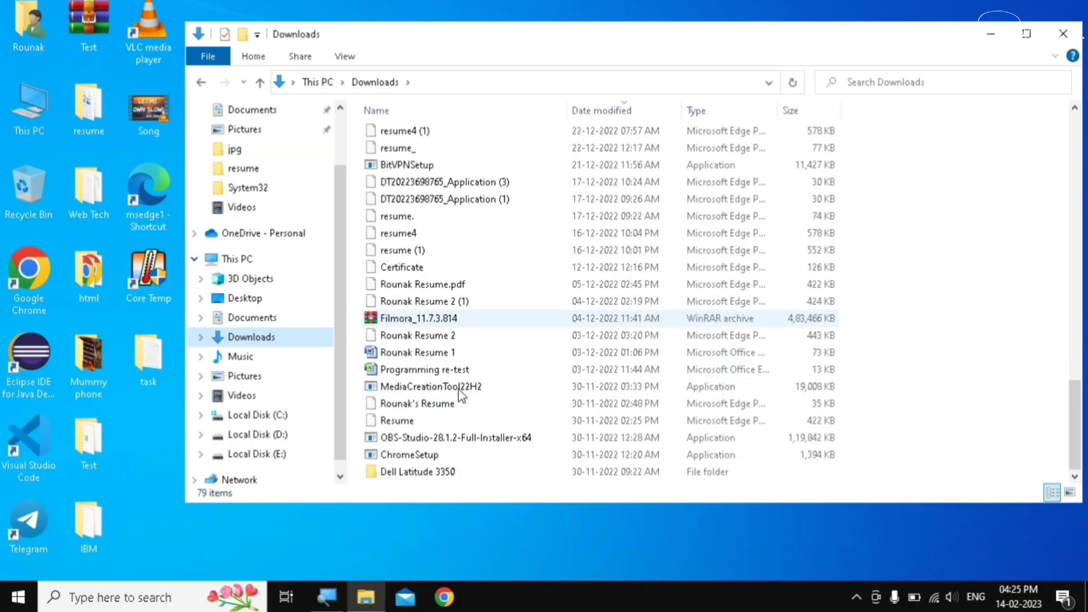
scroll(458, 394, "up", 2)
scroll(457, 396, "up", 5)
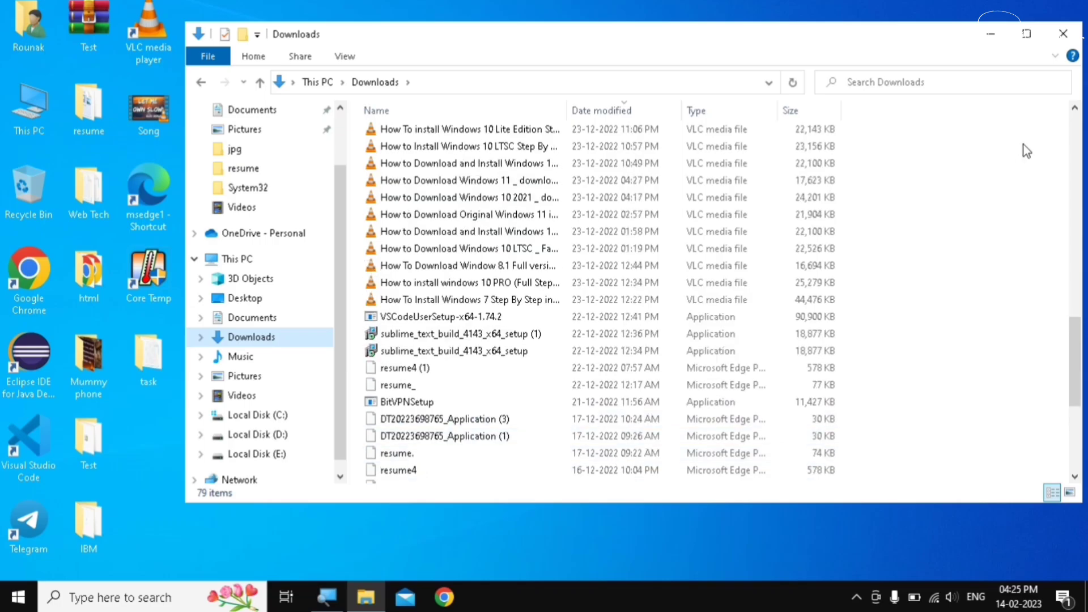
scroll(702, 321, "up", 6)
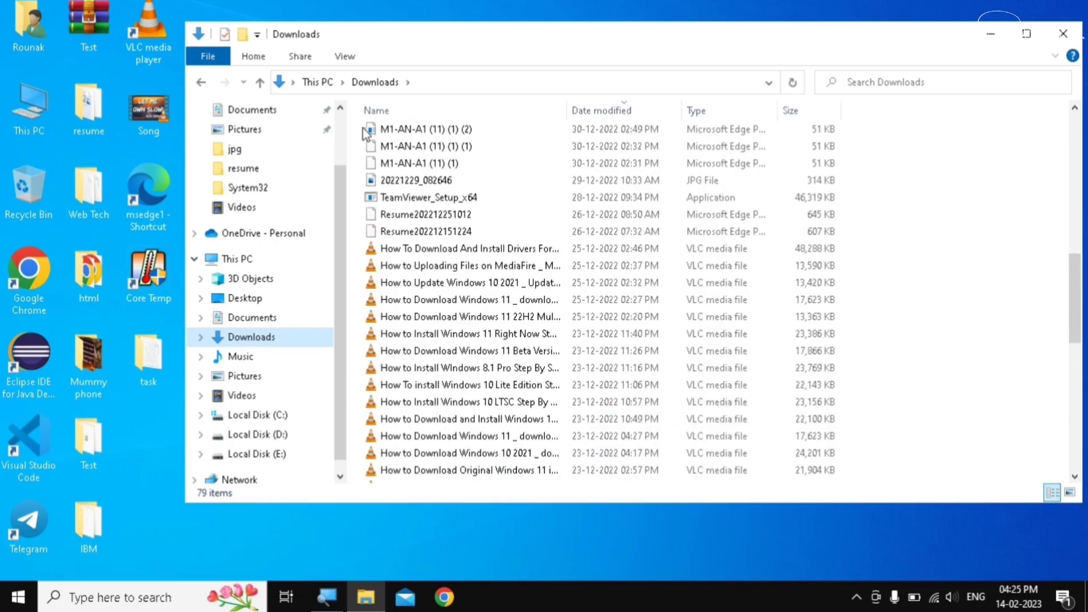
scroll(400, 100, "up", 7)
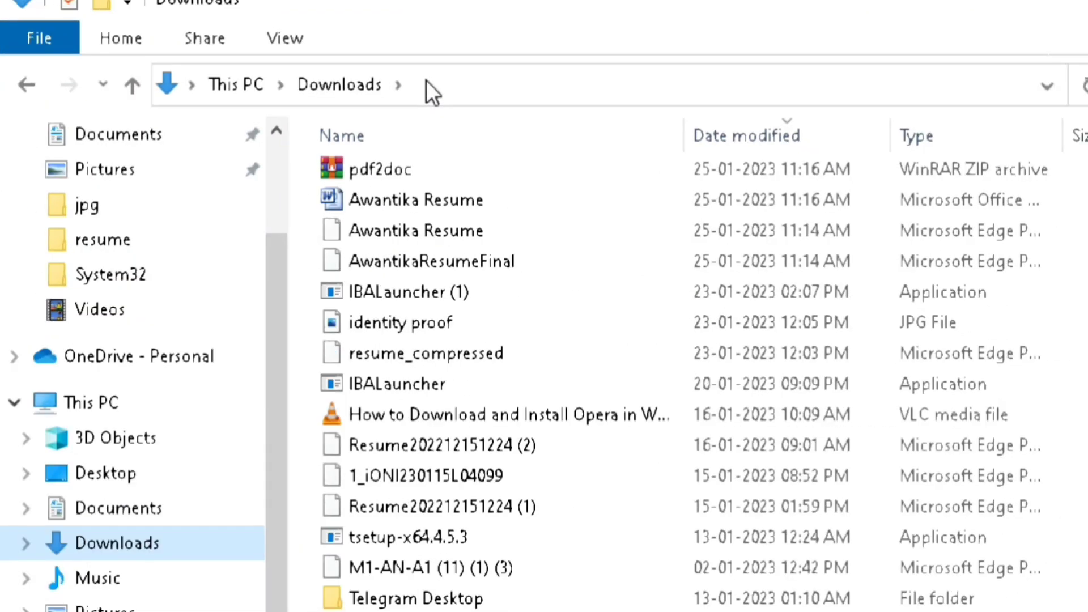
scroll(397, 199, "up", 3)
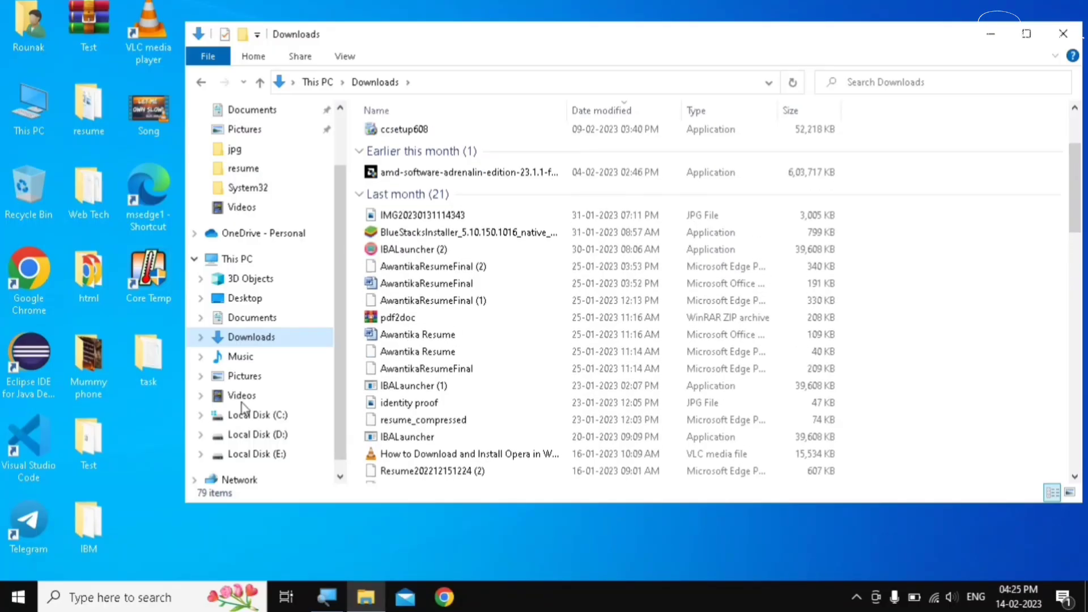
Step: Check the contents of the Documents, Pictures, Videos and Music folders for unneeded files
left_click(258, 319)
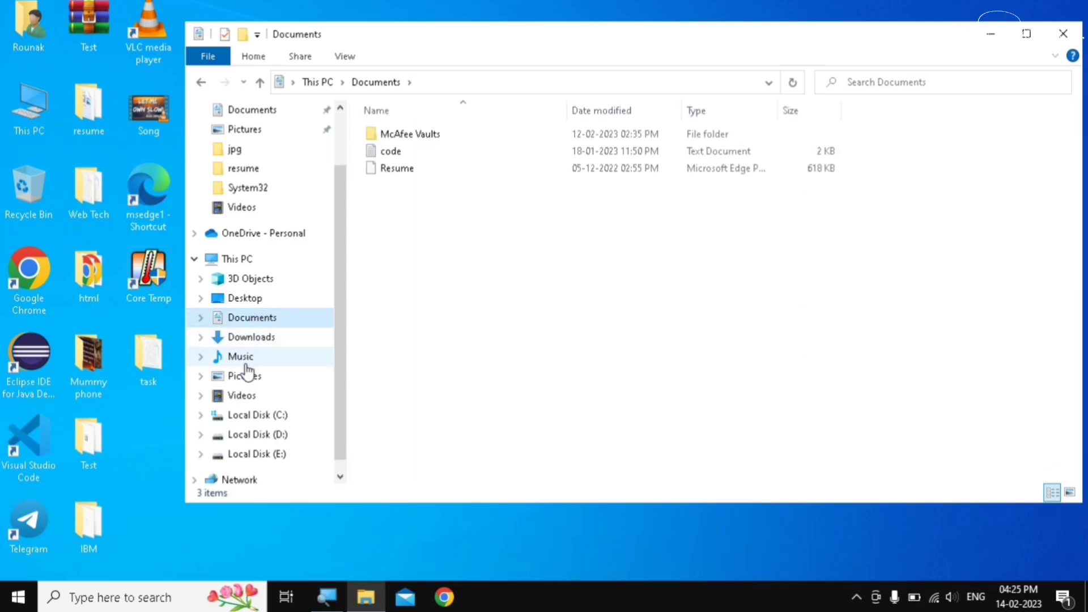
left_click(245, 377)
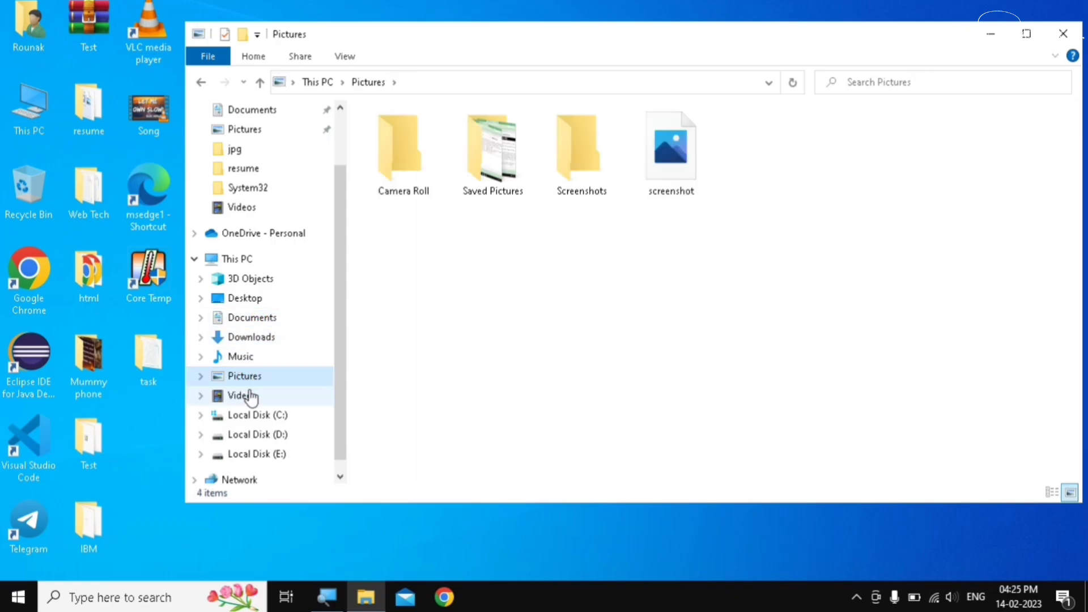
left_click(250, 395)
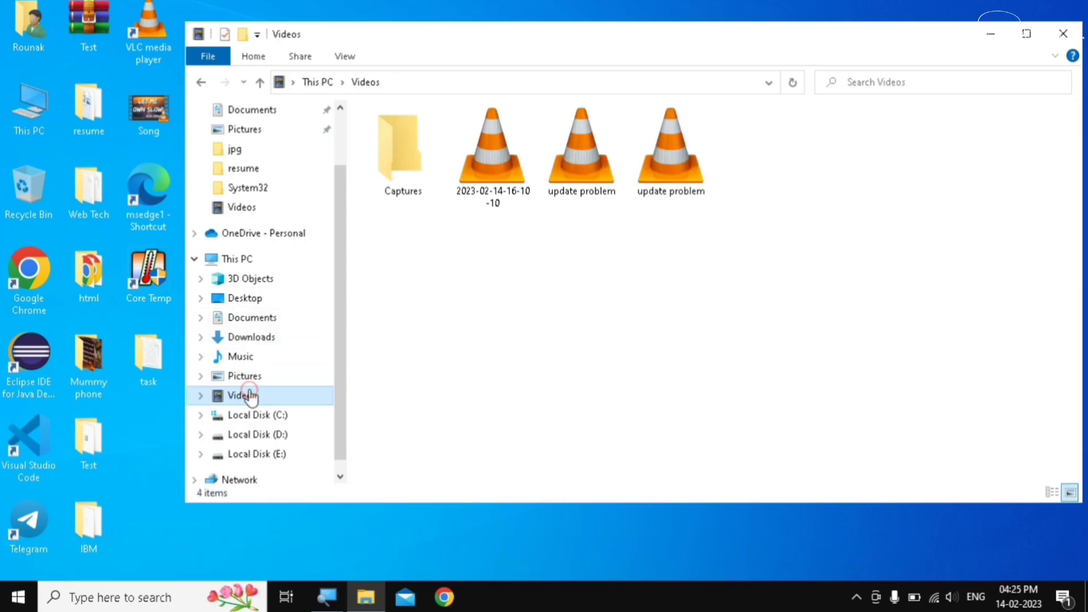
left_click(266, 350)
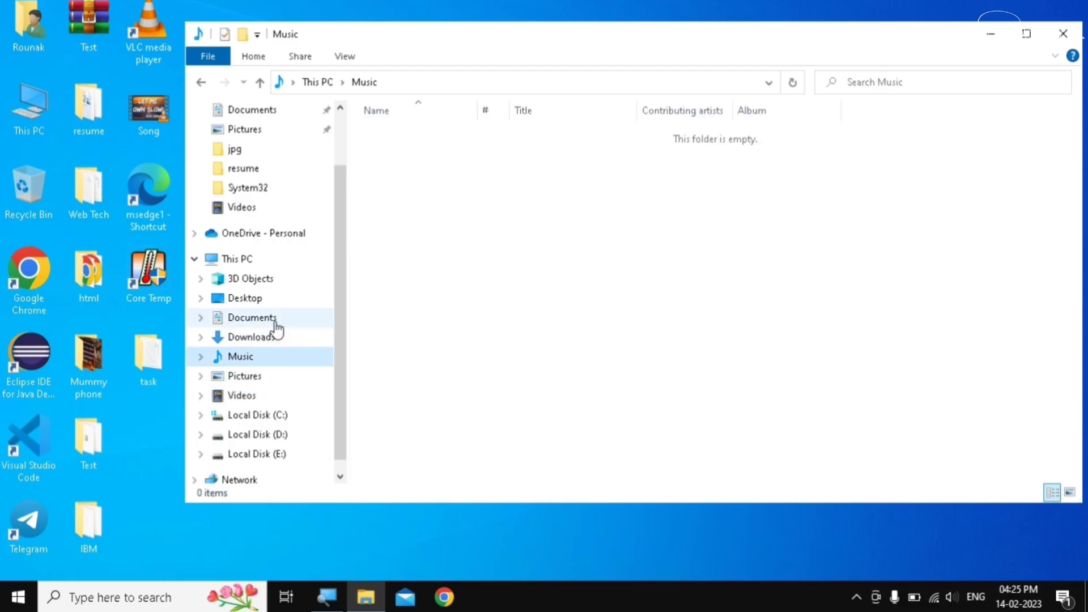